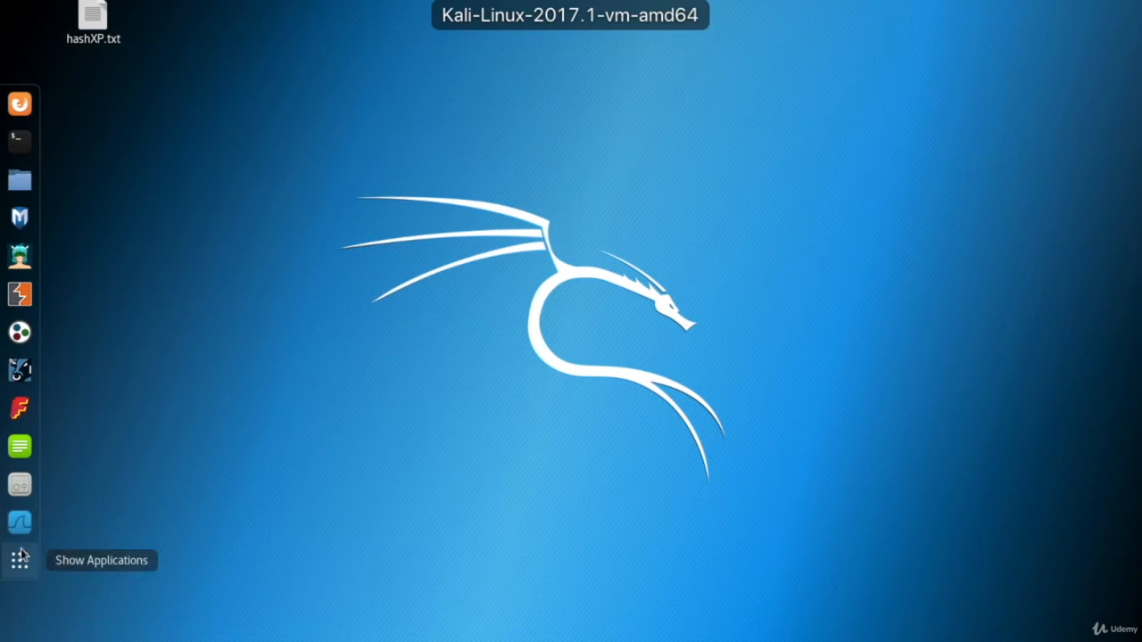
- Launch Wireshark from a new terminal with the wireshark command and dismiss the Lua loading error
click(20, 559)
click(222, 121)
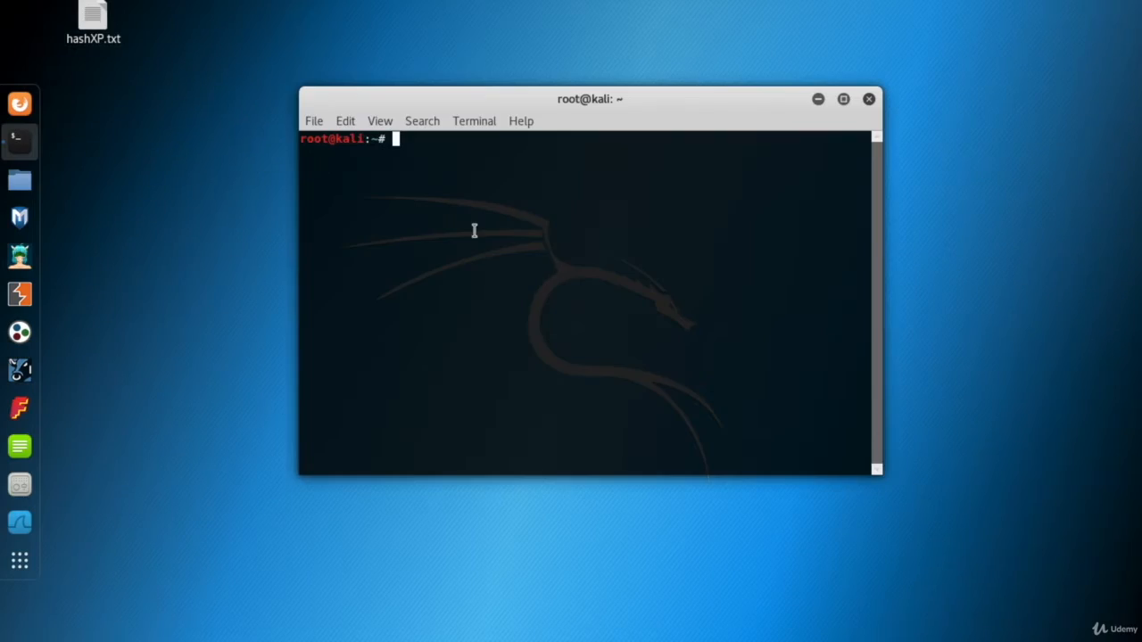
text(wireshark)
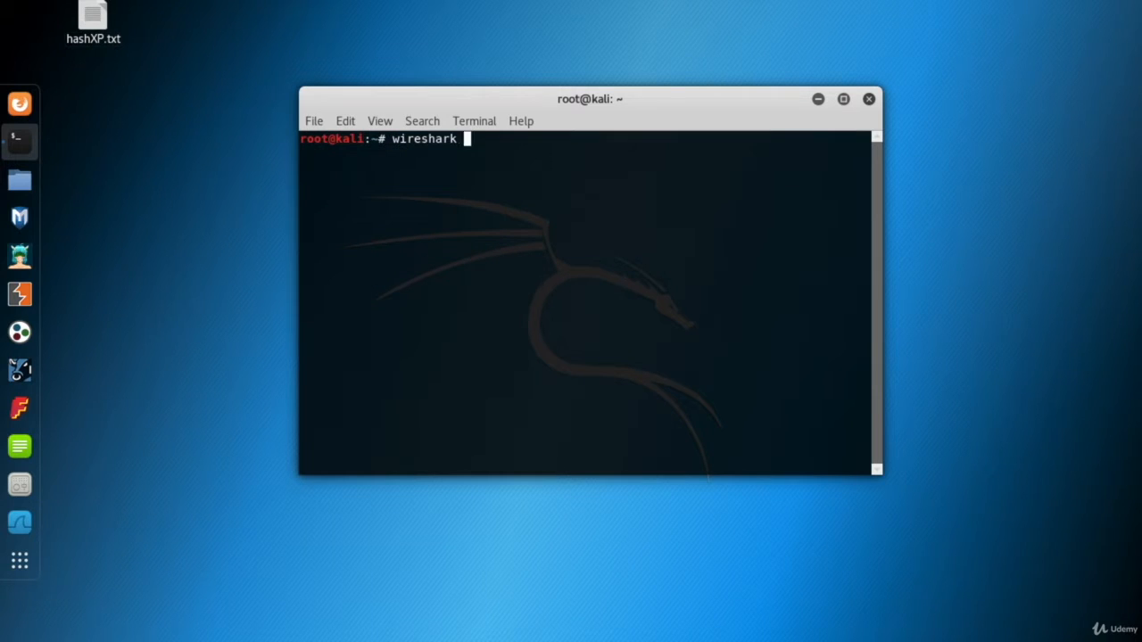
key(Return)
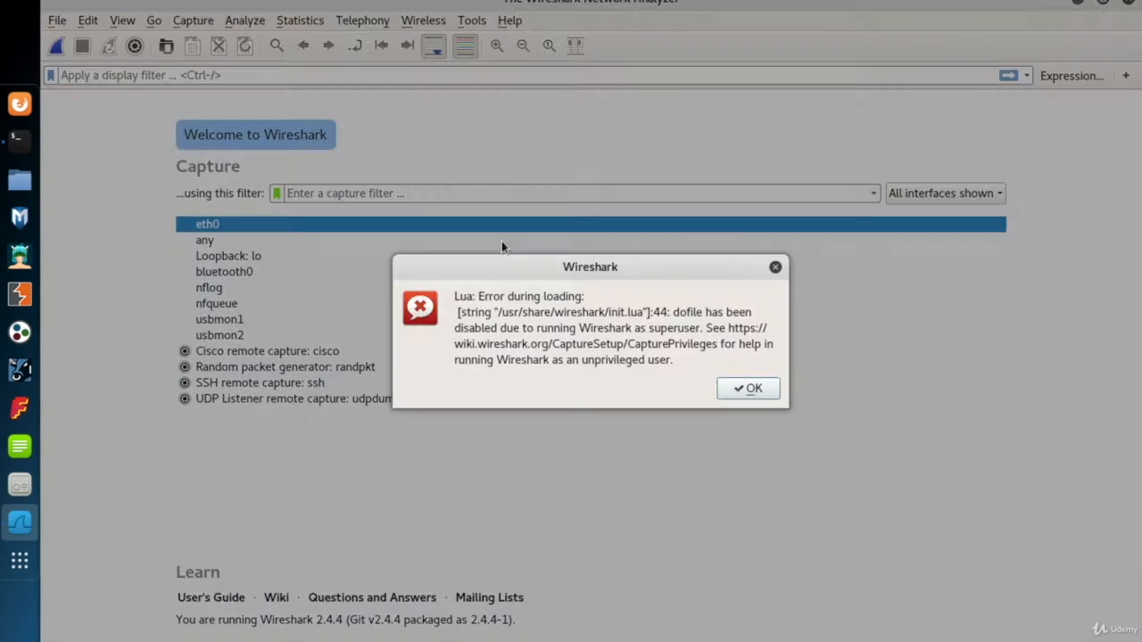
key(Return)
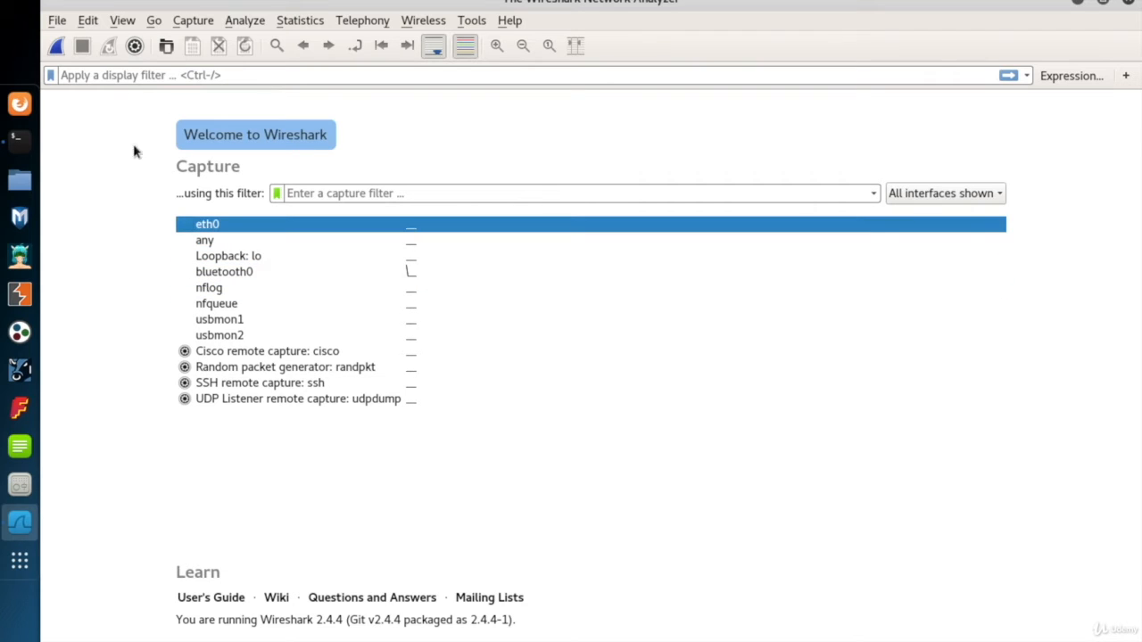
- Open a second terminal window and run ifconfig to examine the eth0 interface and its IP address
click(19, 140)
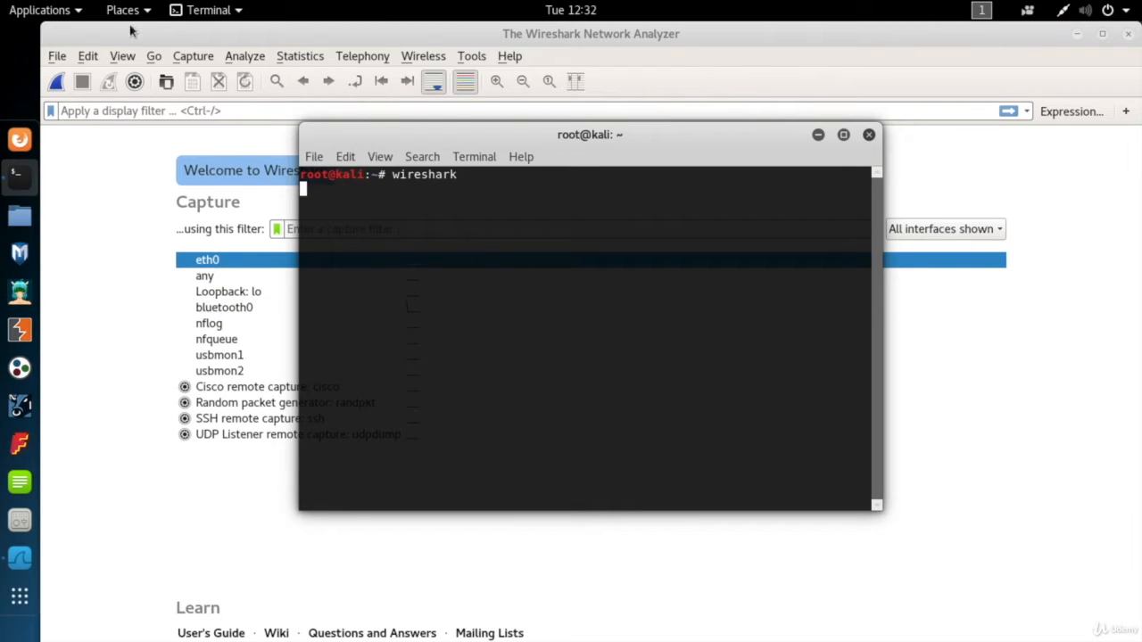
click(208, 10)
click(230, 55)
text(ifconfig)
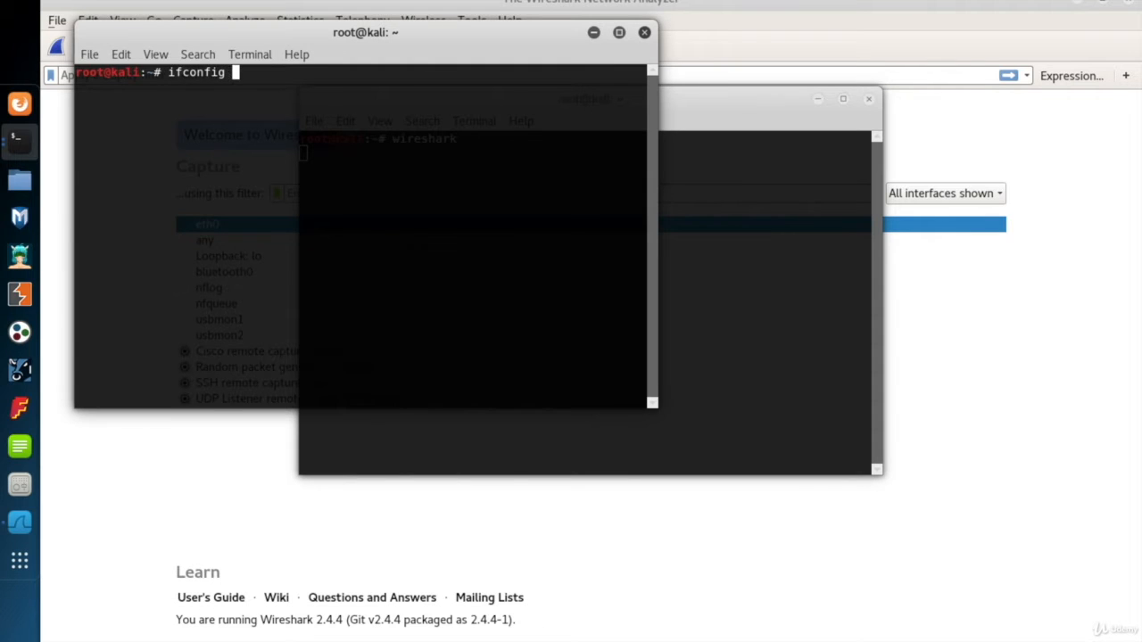
key(Return)
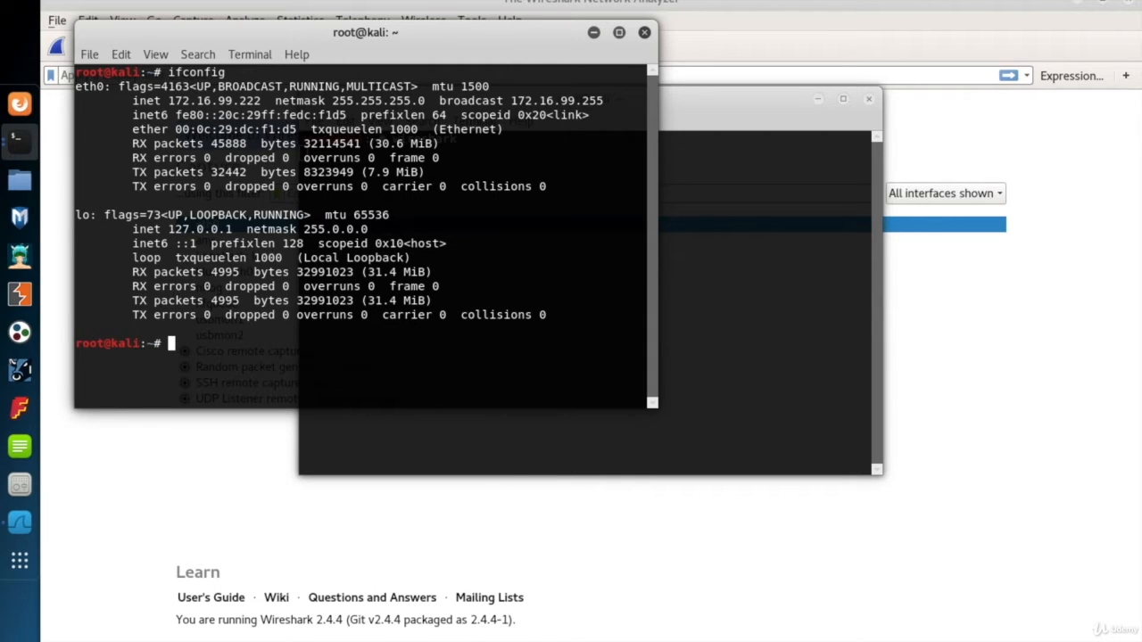
double_click(89, 86)
click(173, 100)
double_click(89, 87)
- Switch back to Wireshark and start capturing packets on the eth0 interface
click(726, 13)
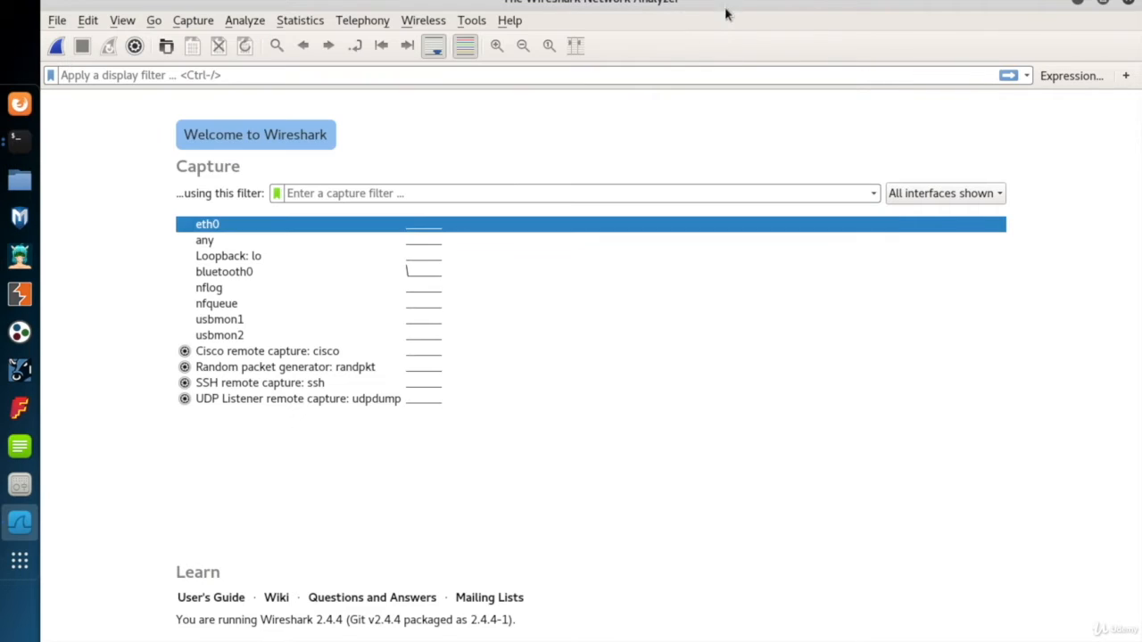
double_click(210, 227)
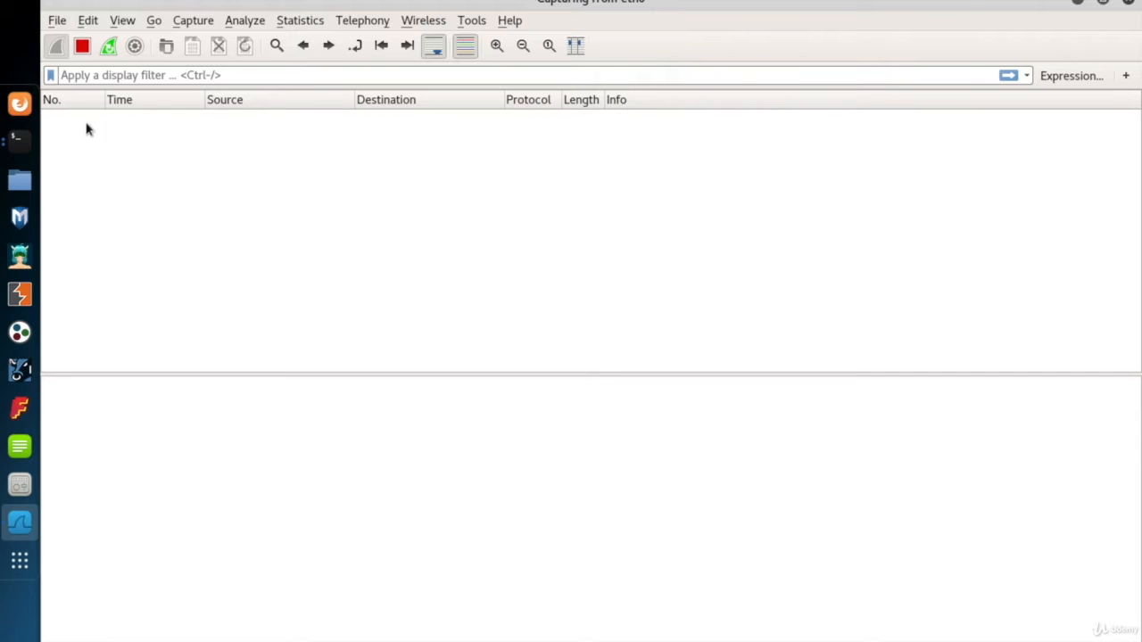
click(20, 105)
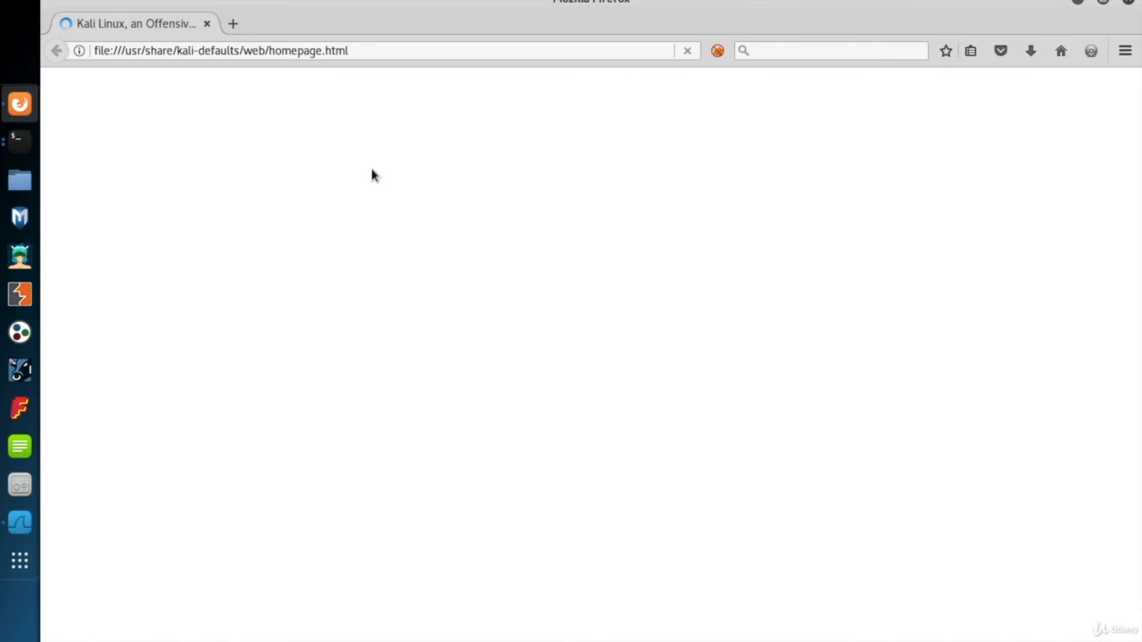
click(363, 51)
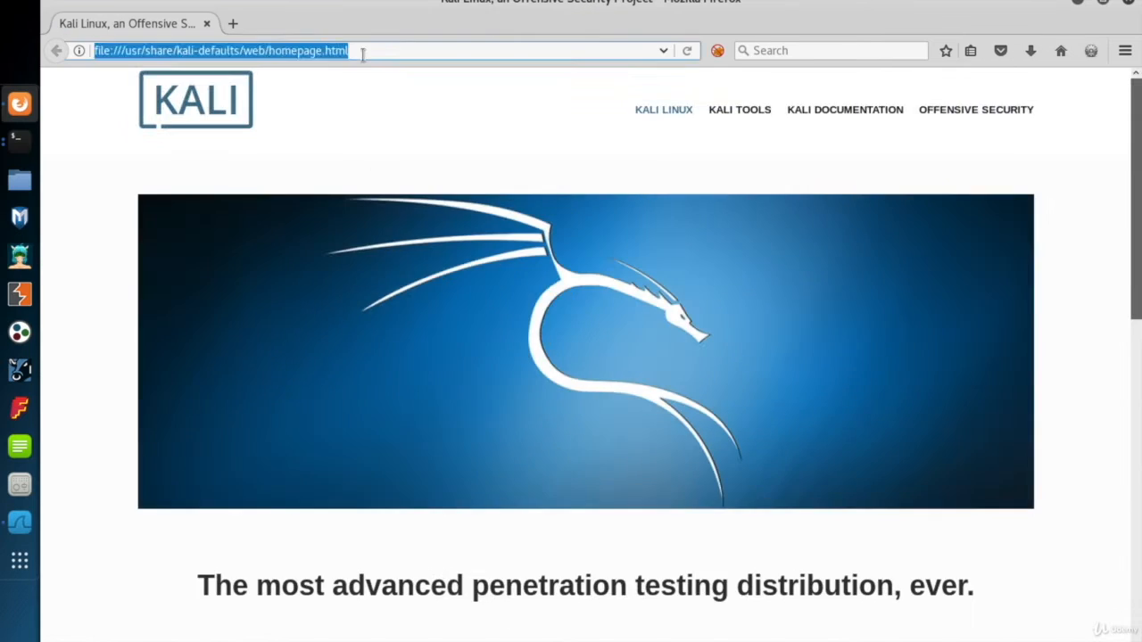
text(http://www.)
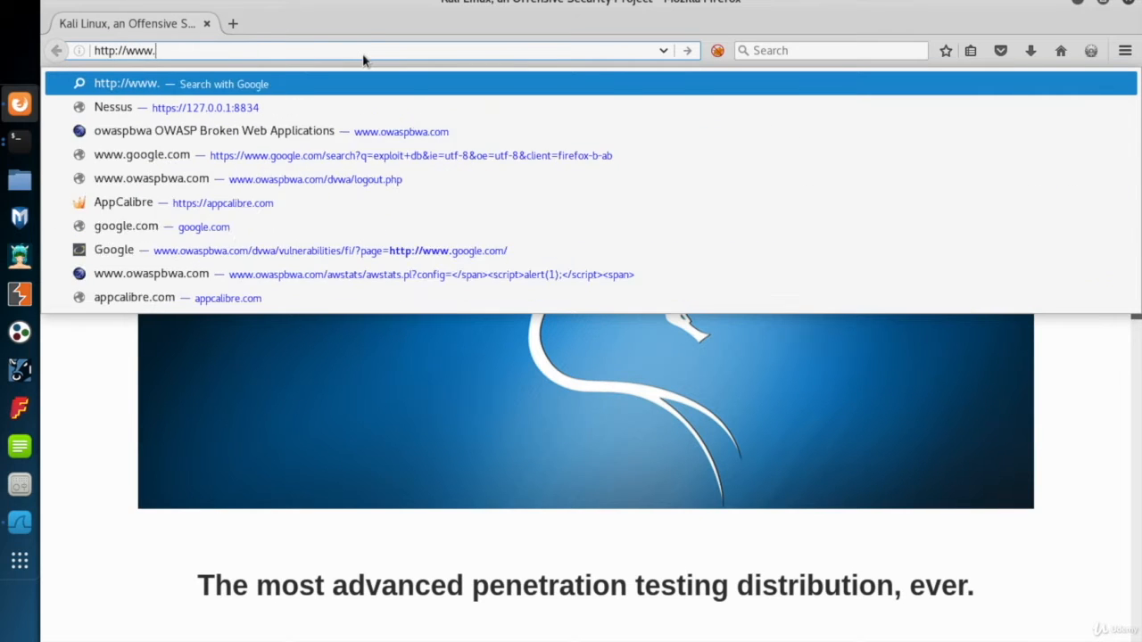
text(hackeraca)
key(Return)
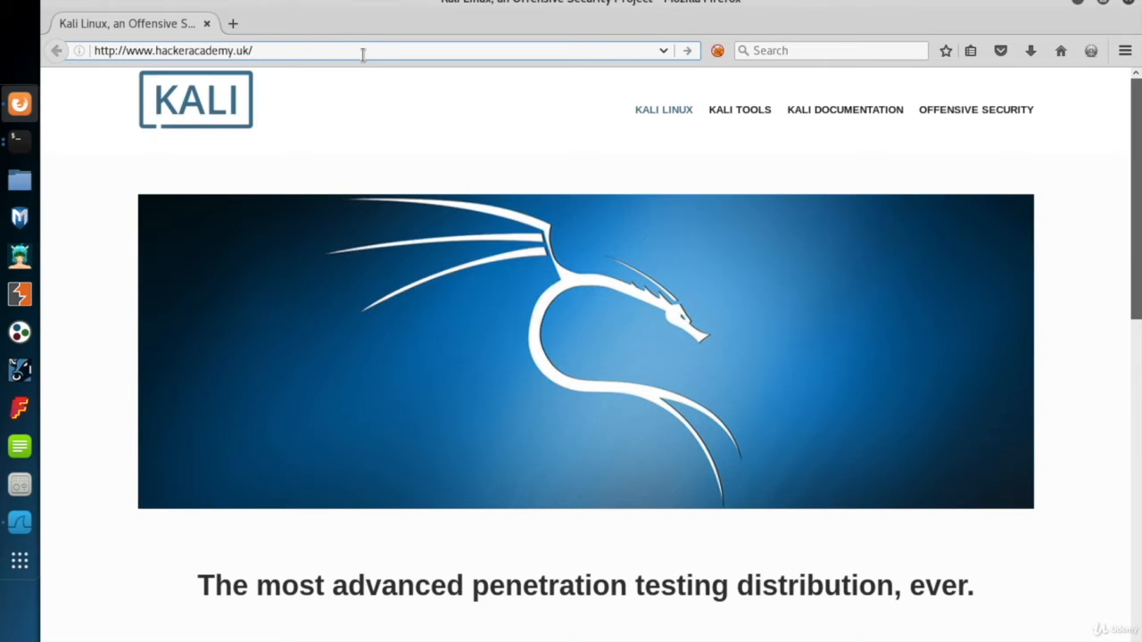
- Switch to Wireshark and restart the eth0 capture without saving the packets captured so far
key(alt+Tab)
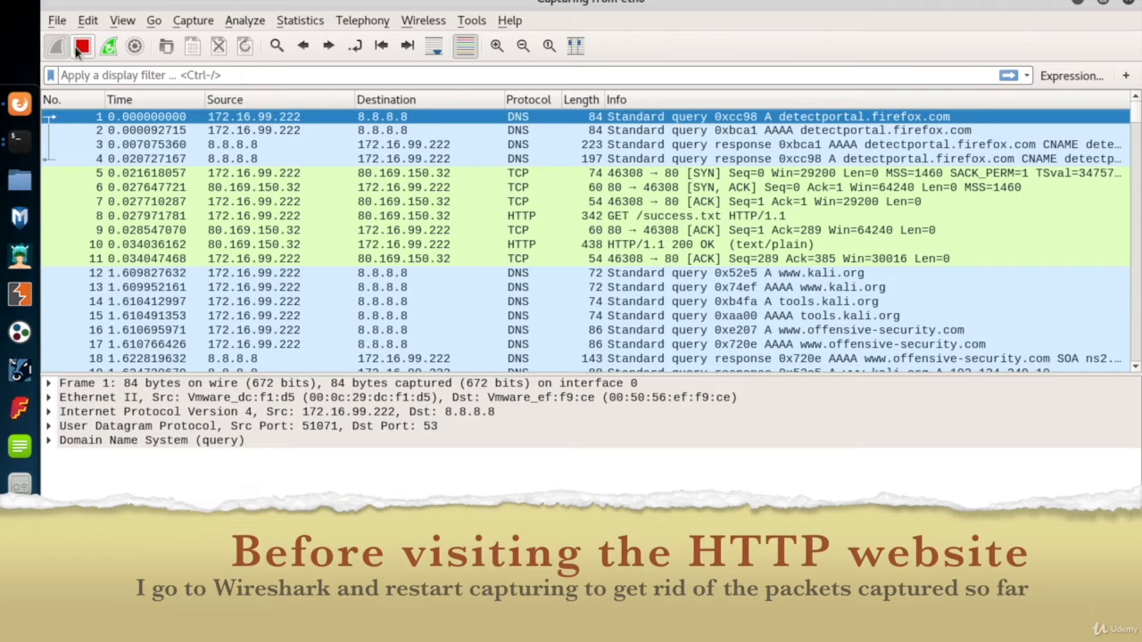
click(108, 46)
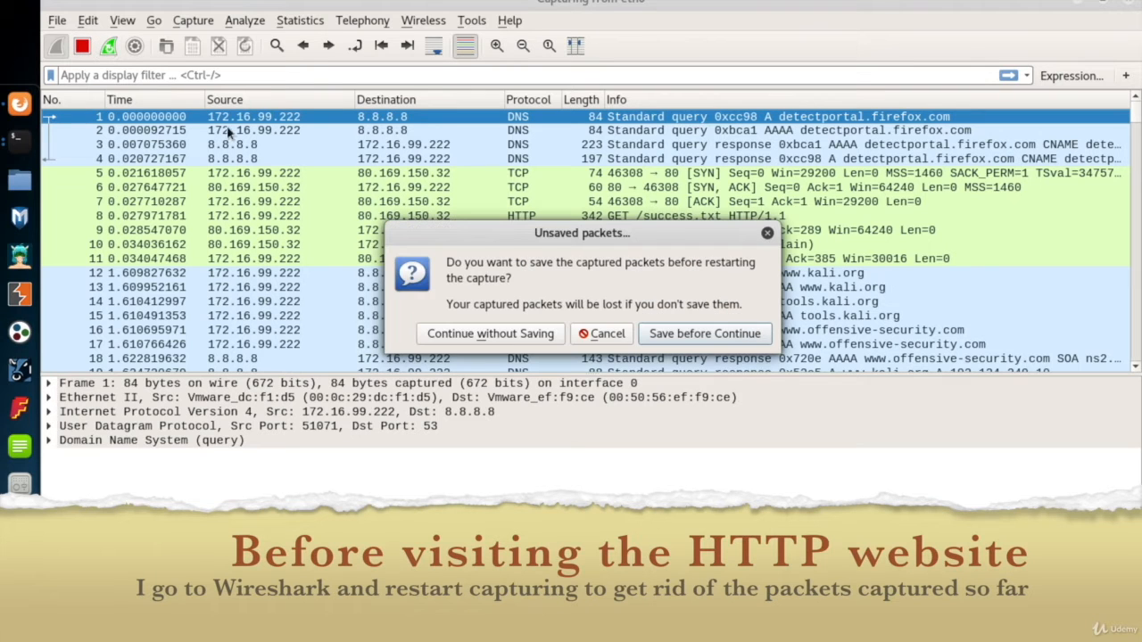
click(476, 330)
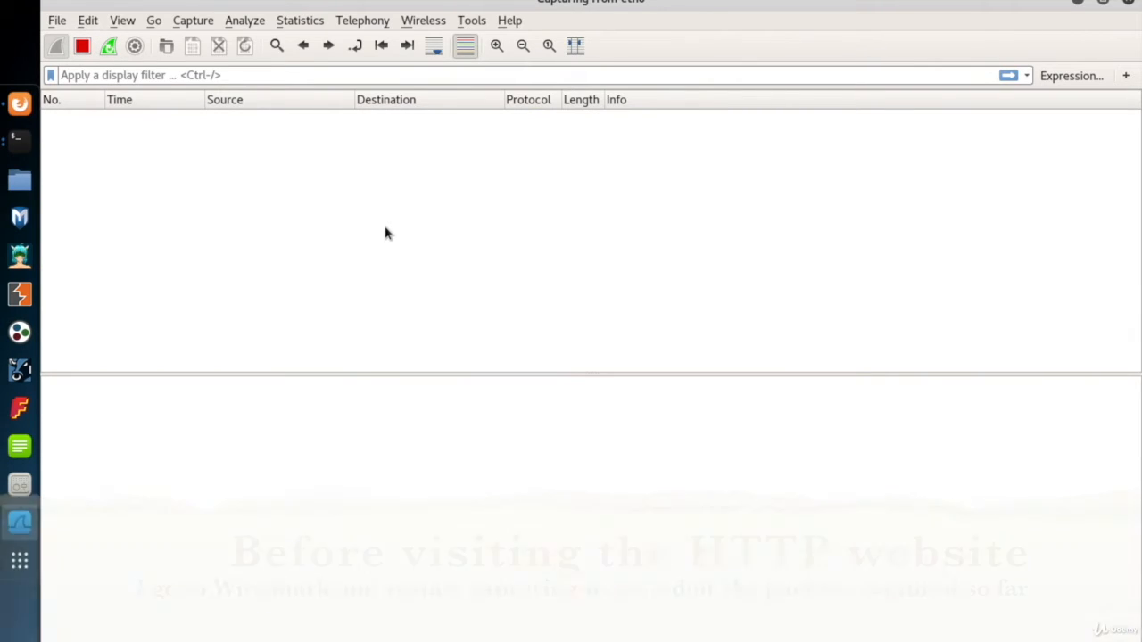
- Load the hackeracademy.uk site in Firefox, then return to Wireshark and stop the capture
key(alt+Tab)
key(Return)
key(alt+Tab)
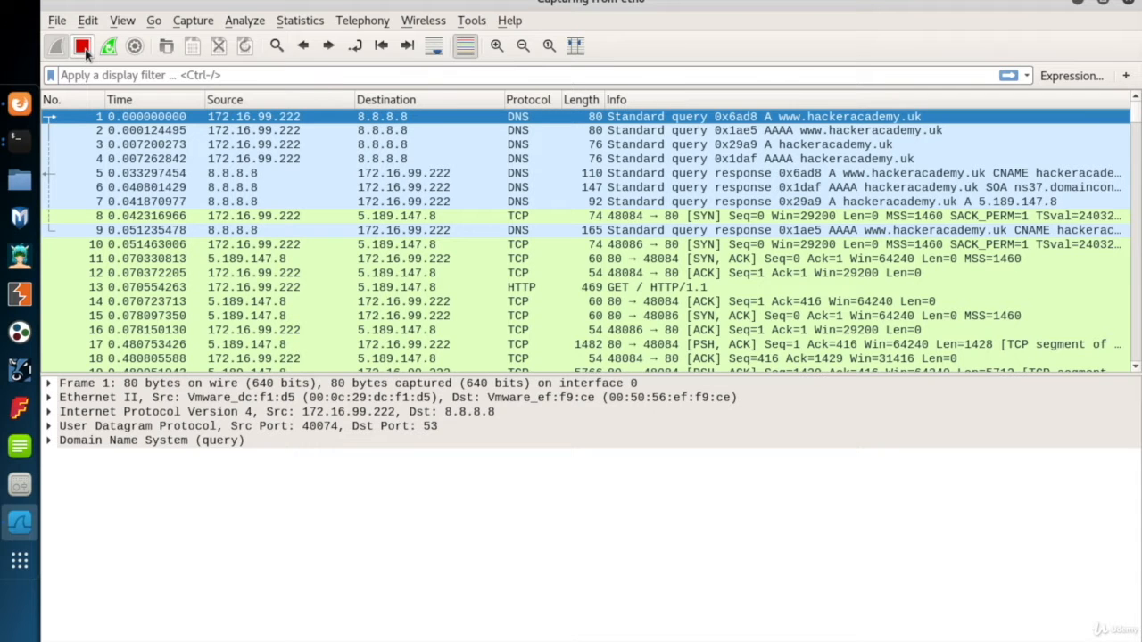
click(82, 47)
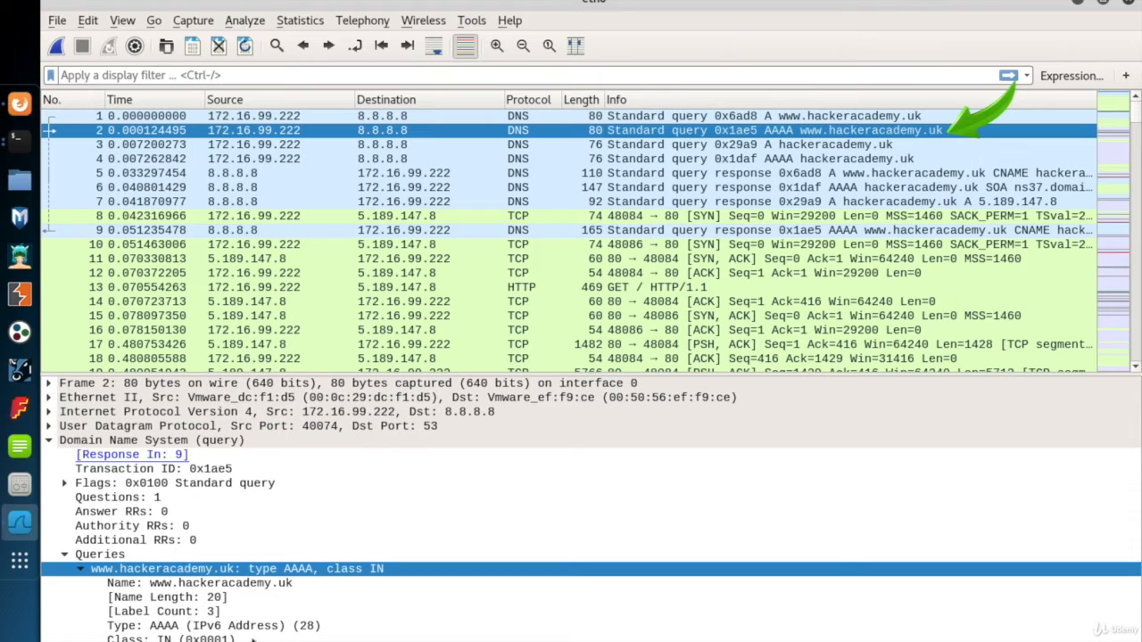
- Examine packet 2's DNS query type, then expand its User Datagram Protocol header and inspect the source and destination ports
click(217, 626)
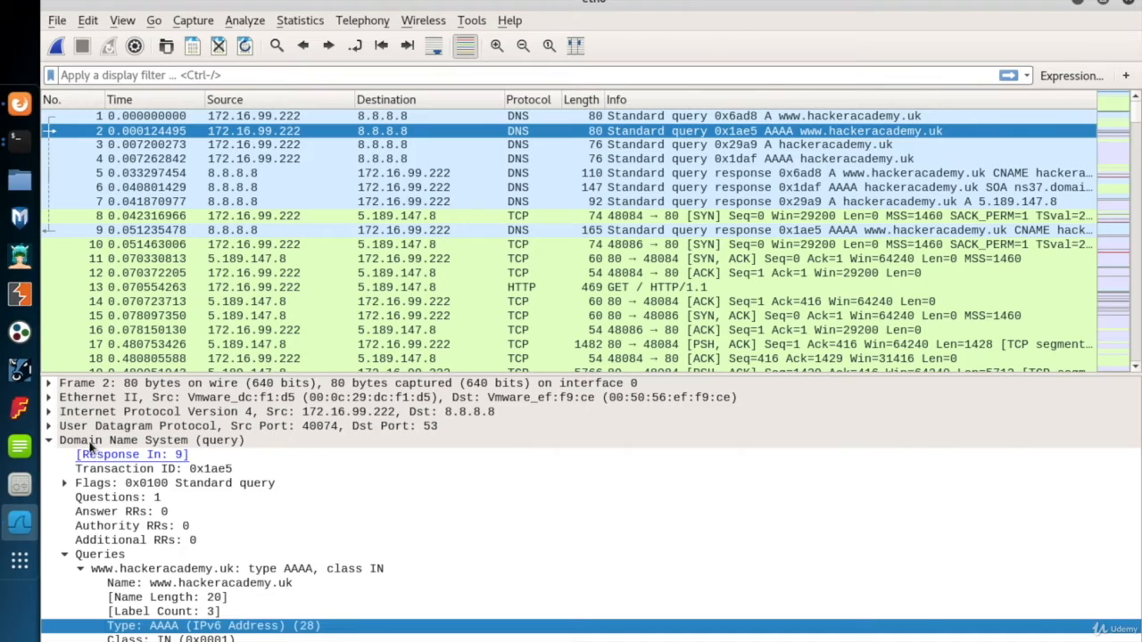
click(49, 427)
click(114, 429)
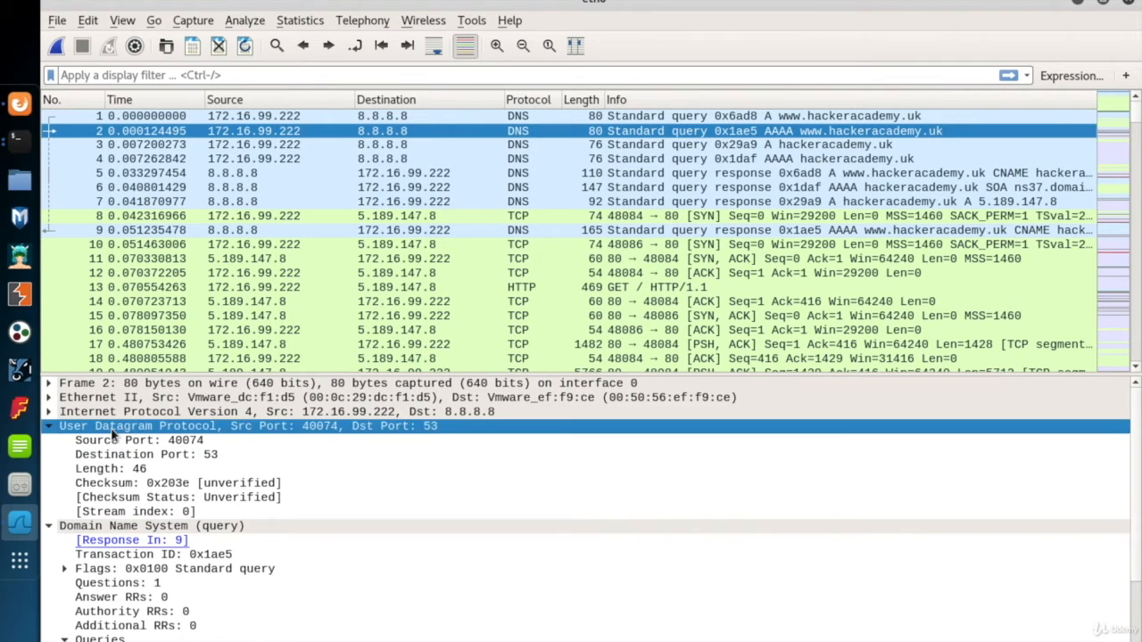
click(178, 442)
click(191, 455)
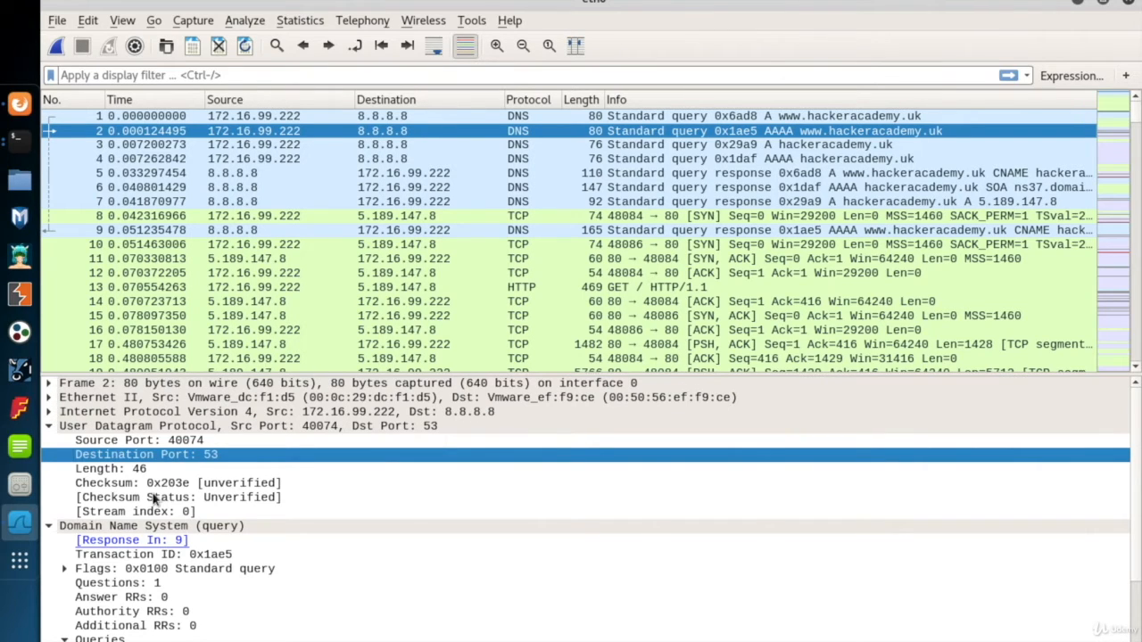
- Expand packet 2's Internet Protocol Version 4 header, inspect its source address, identification and Don't fragment flag, and collapse it again
click(49, 412)
click(96, 416)
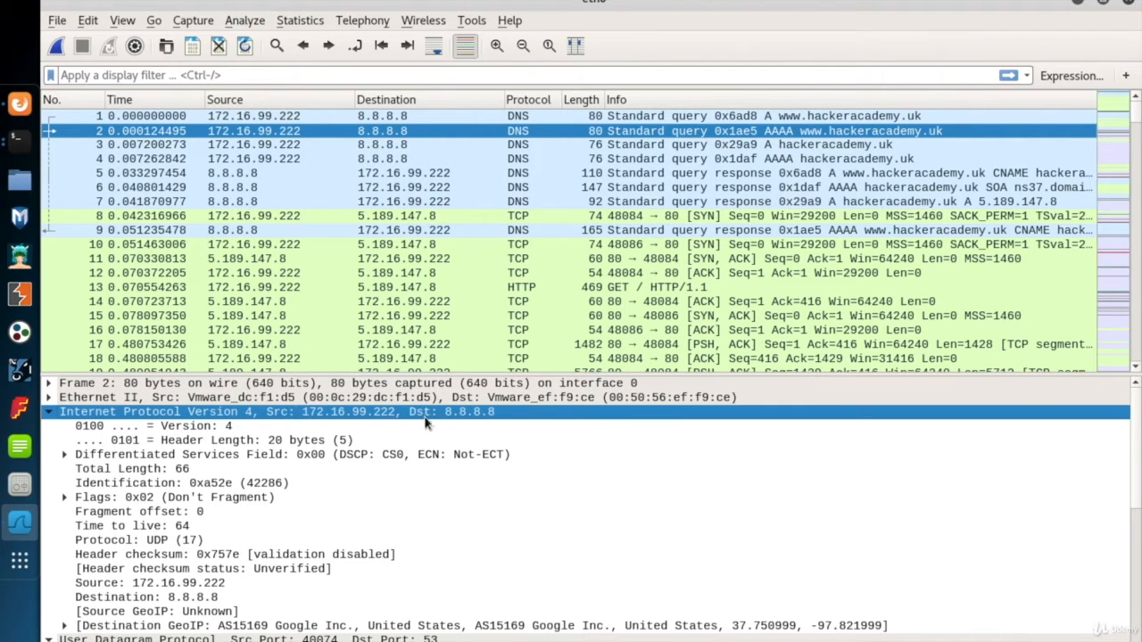
click(144, 594)
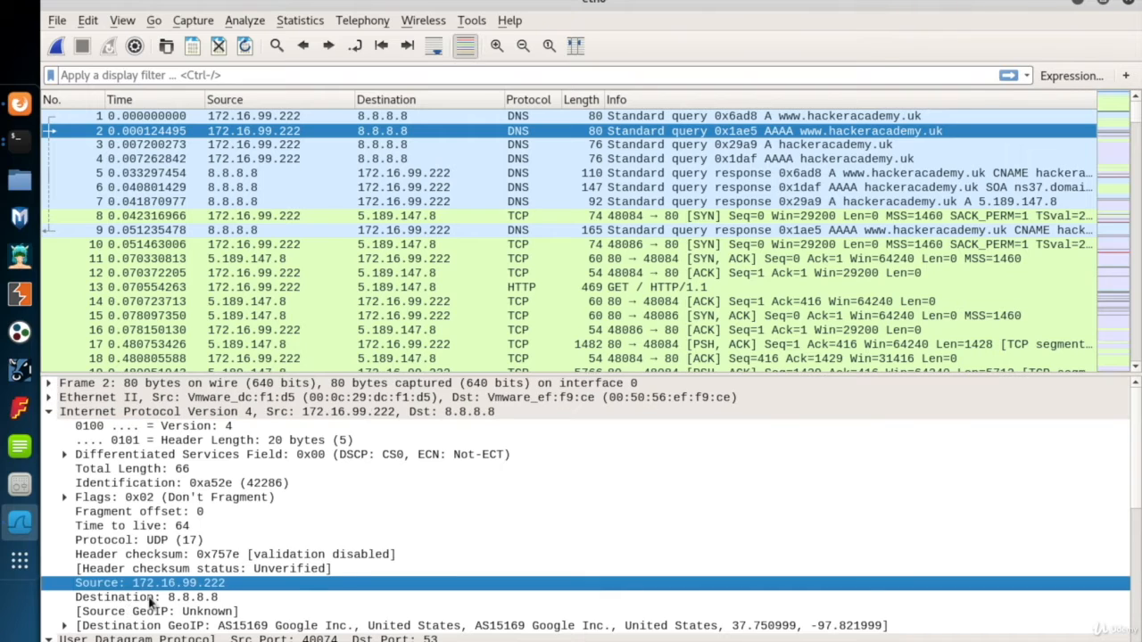
click(137, 484)
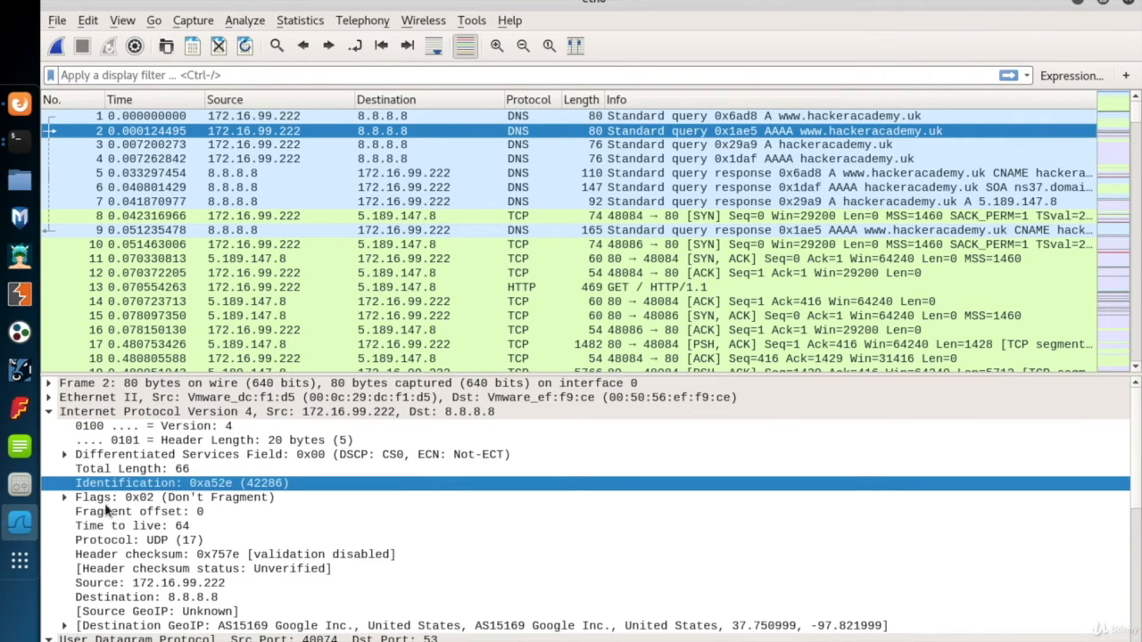
click(65, 500)
click(194, 532)
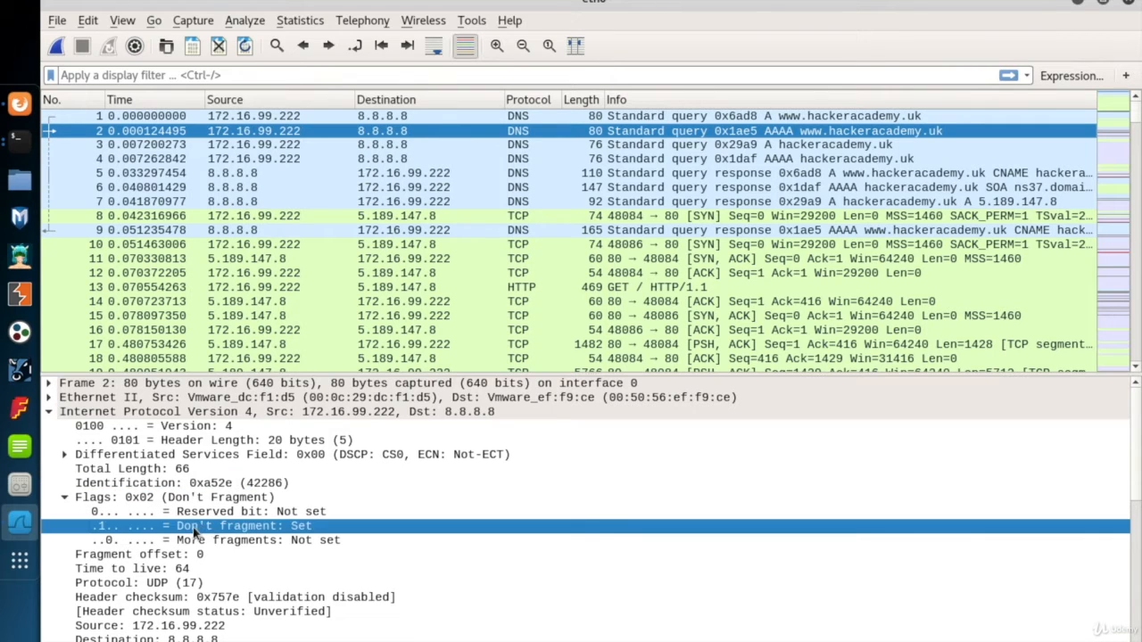
click(65, 498)
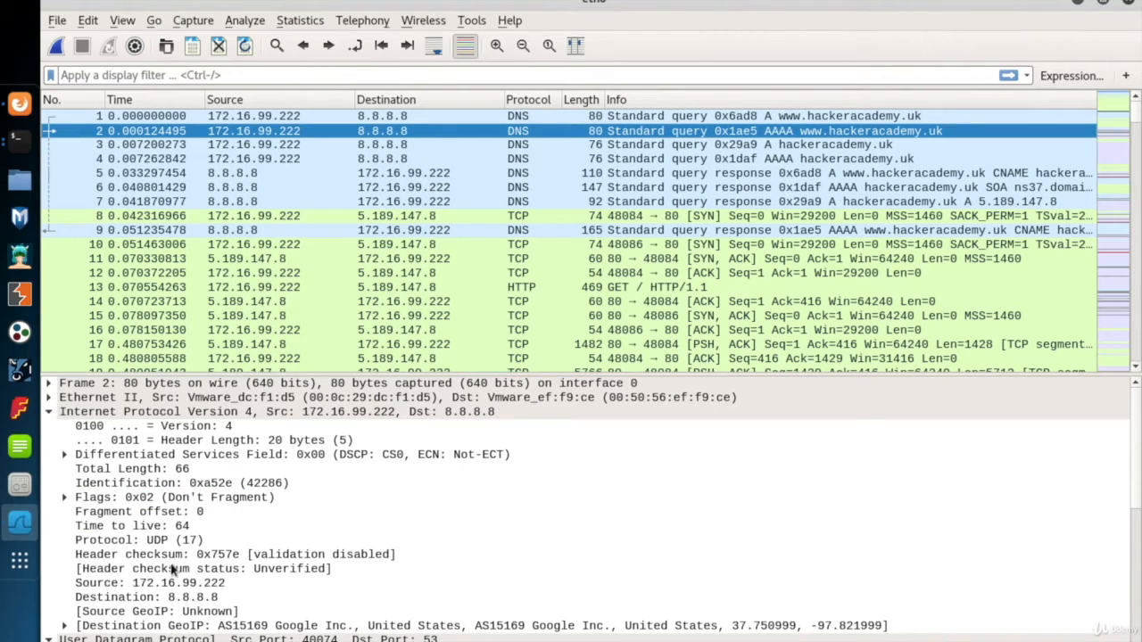
click(49, 412)
- Expand packet 2's Ethernet II header, inspect the destination and source MAC addresses, and collapse it again
click(49, 397)
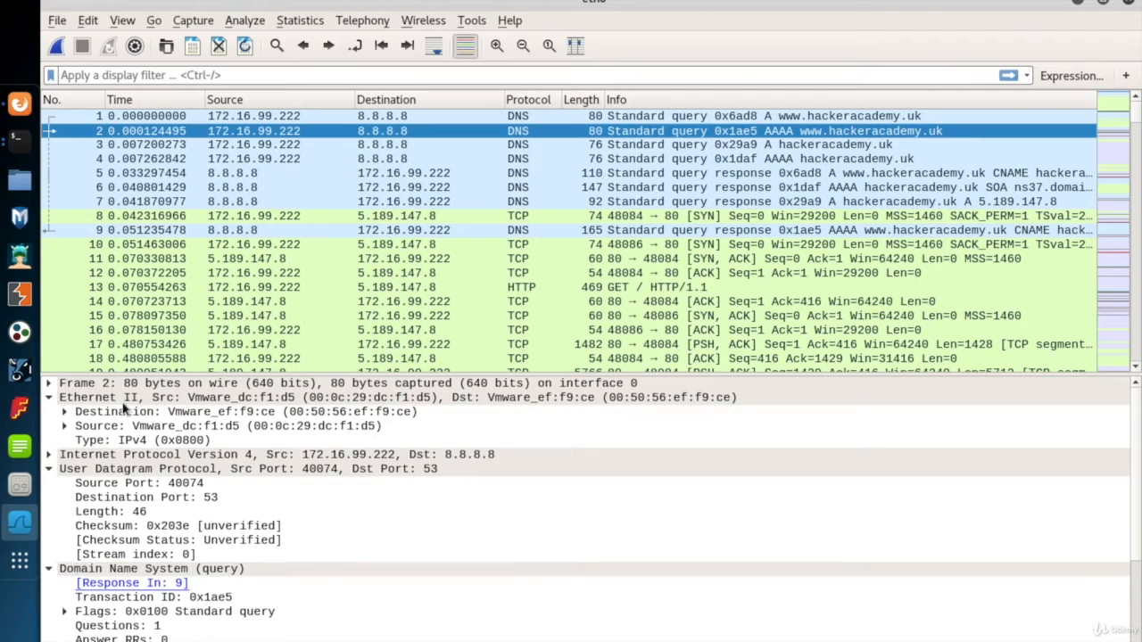
click(124, 401)
click(129, 411)
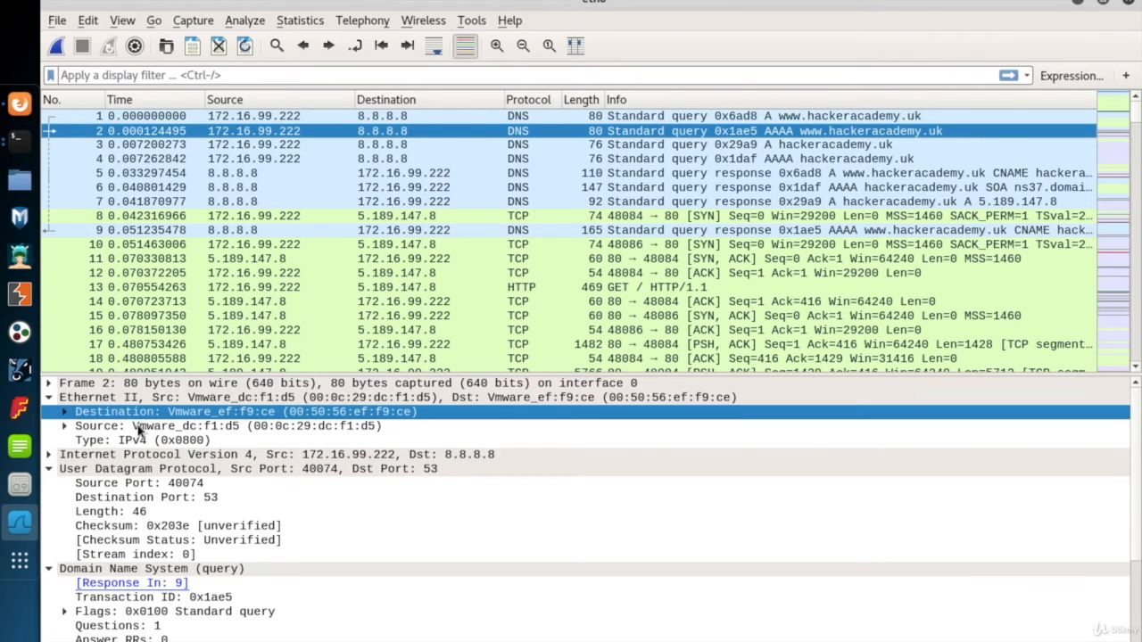
click(137, 425)
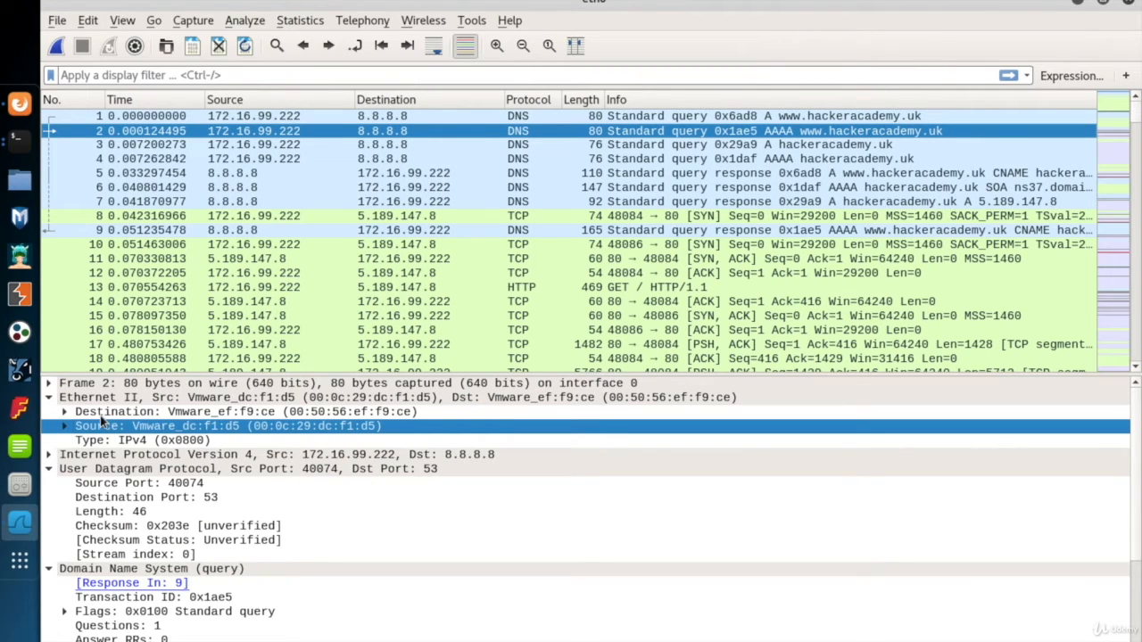
click(50, 398)
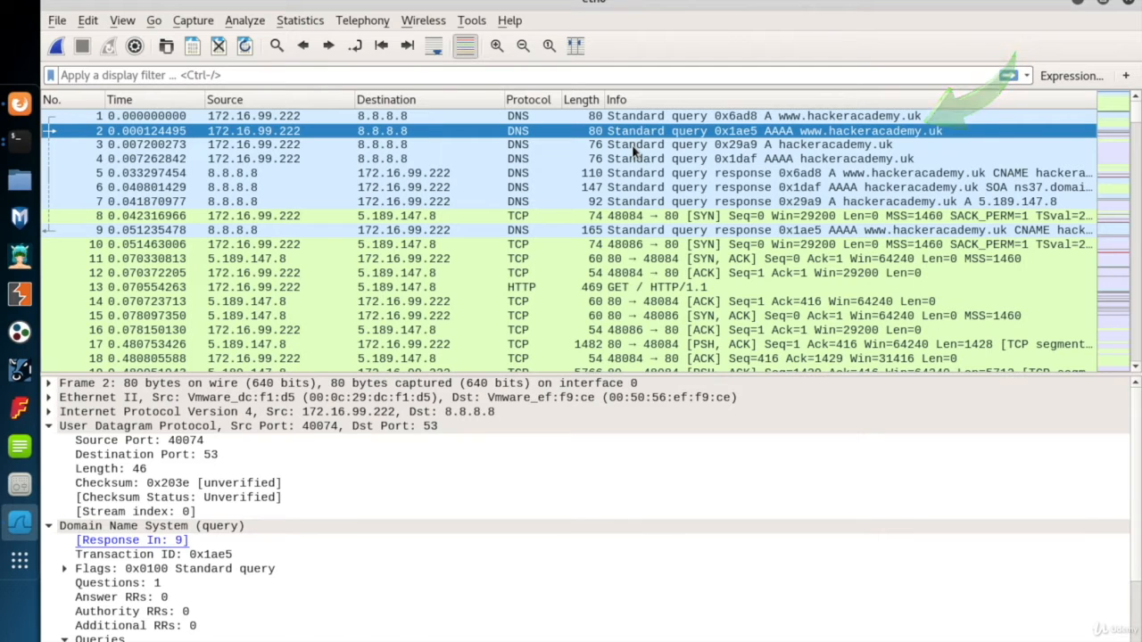
- Go through packets 3 to 7 to examine the remaining hackeracademy.uk DNS queries and their responses
click(633, 145)
click(401, 158)
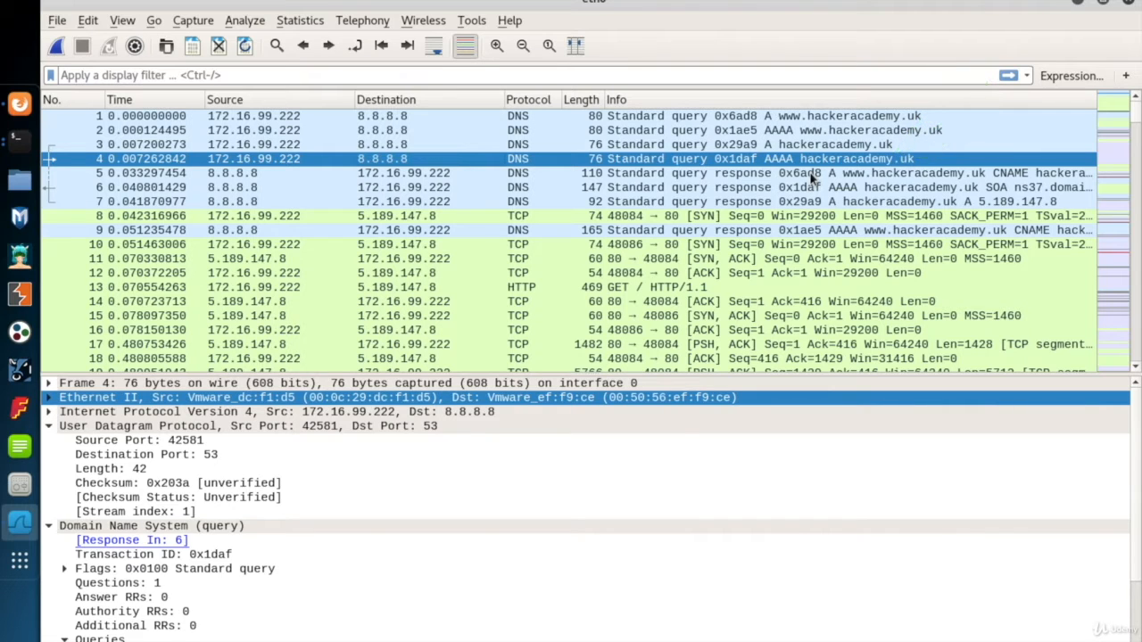
click(812, 176)
click(810, 187)
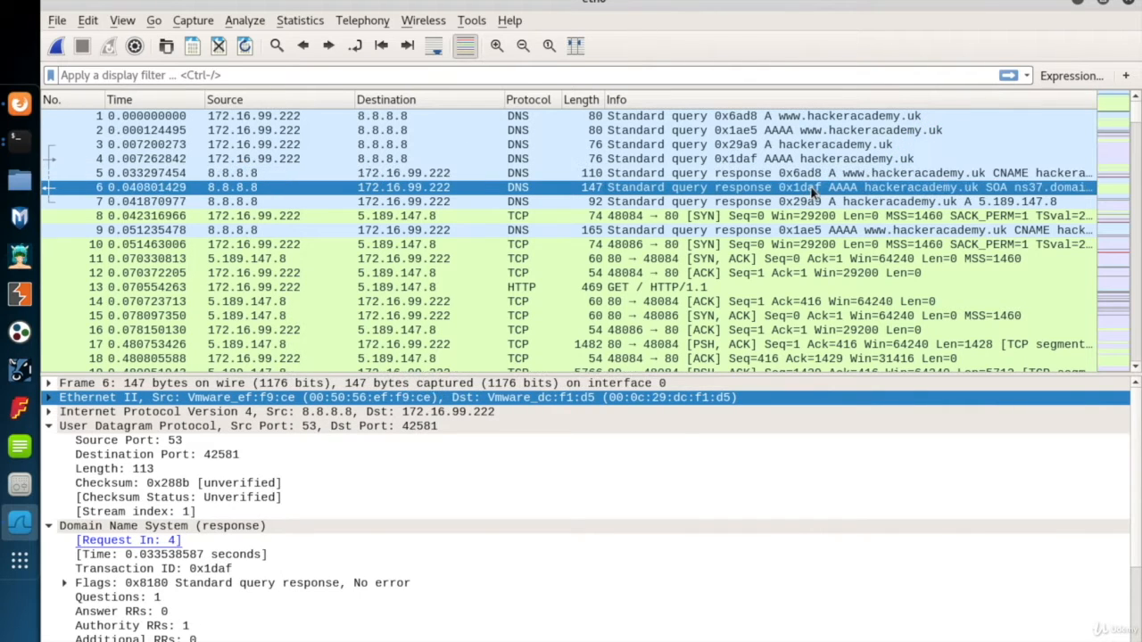
click(792, 203)
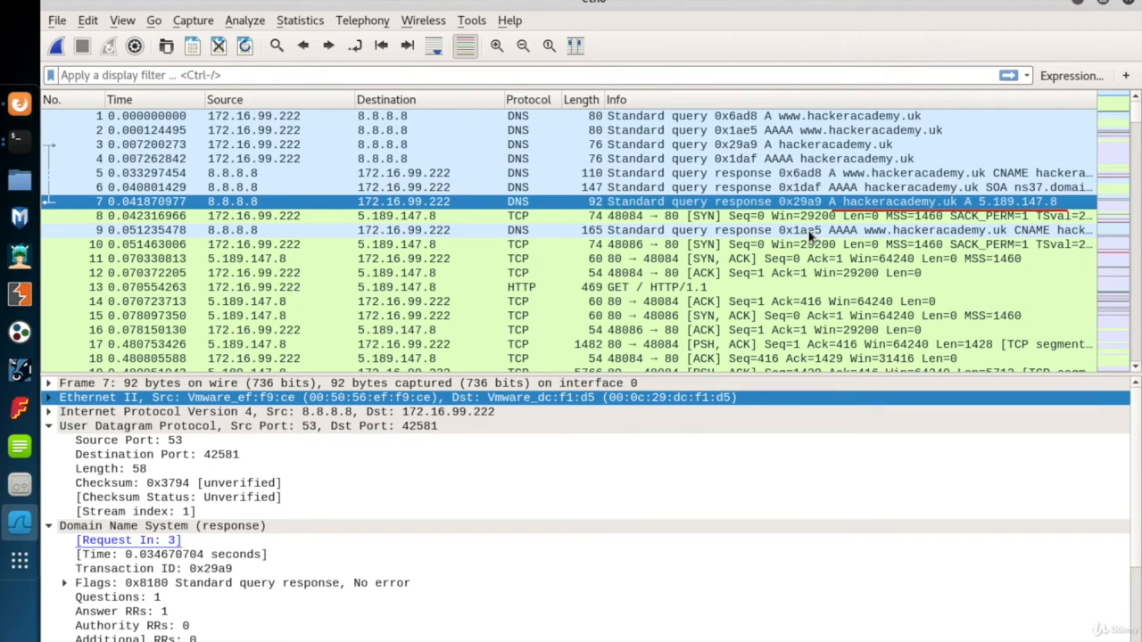
- Collapse the User Datagram Protocol and Domain Name System sections in packet 7's details and select its UDP header
click(48, 425)
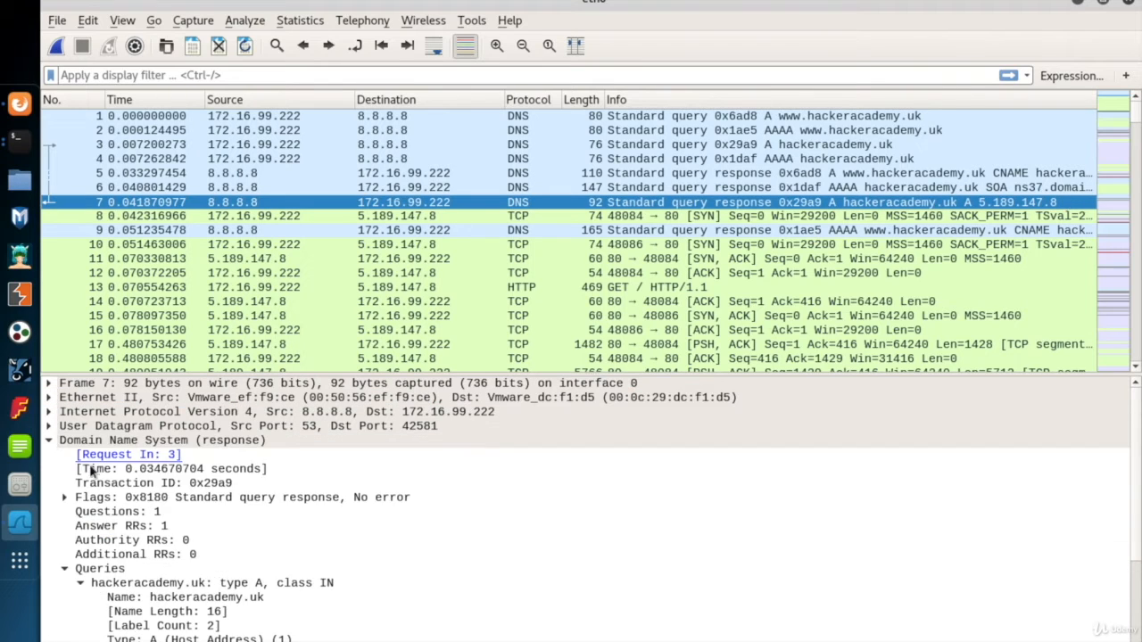
click(48, 439)
click(86, 426)
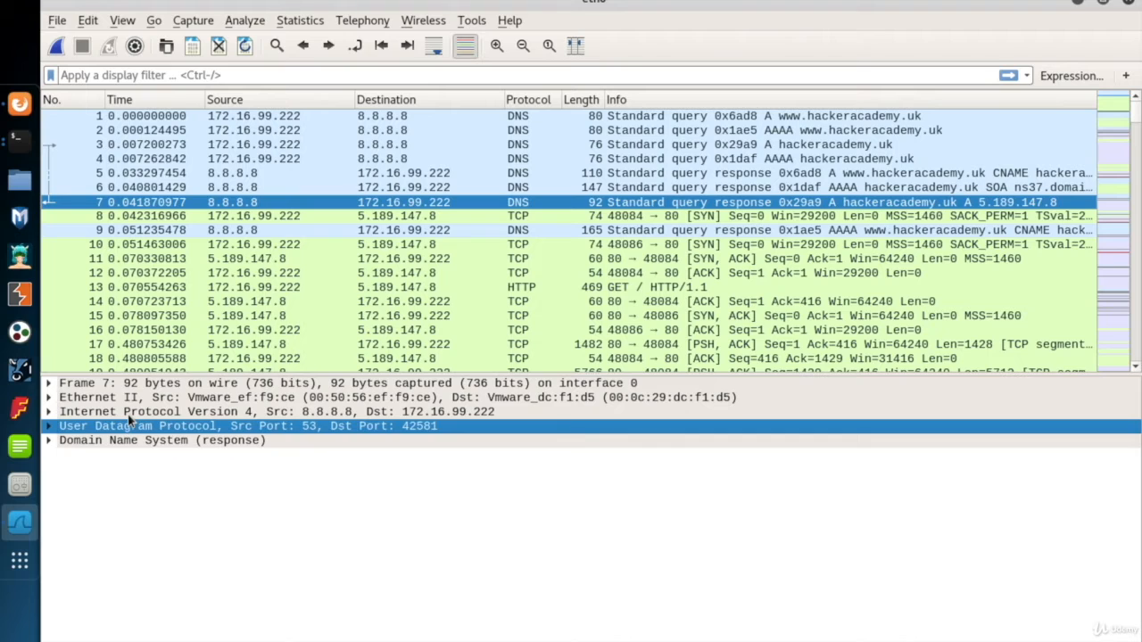
- Go through packets 8, 11 and 12 to examine the SYN, SYN-ACK and ACK of the TCP handshake with 5.189.147.8
click(109, 411)
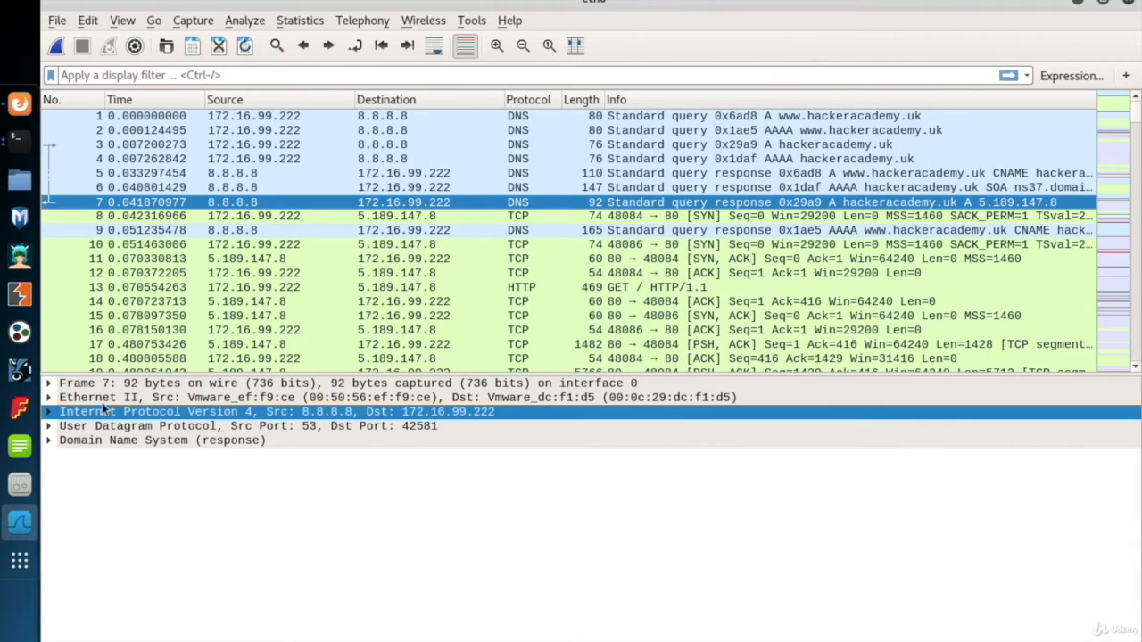
click(620, 218)
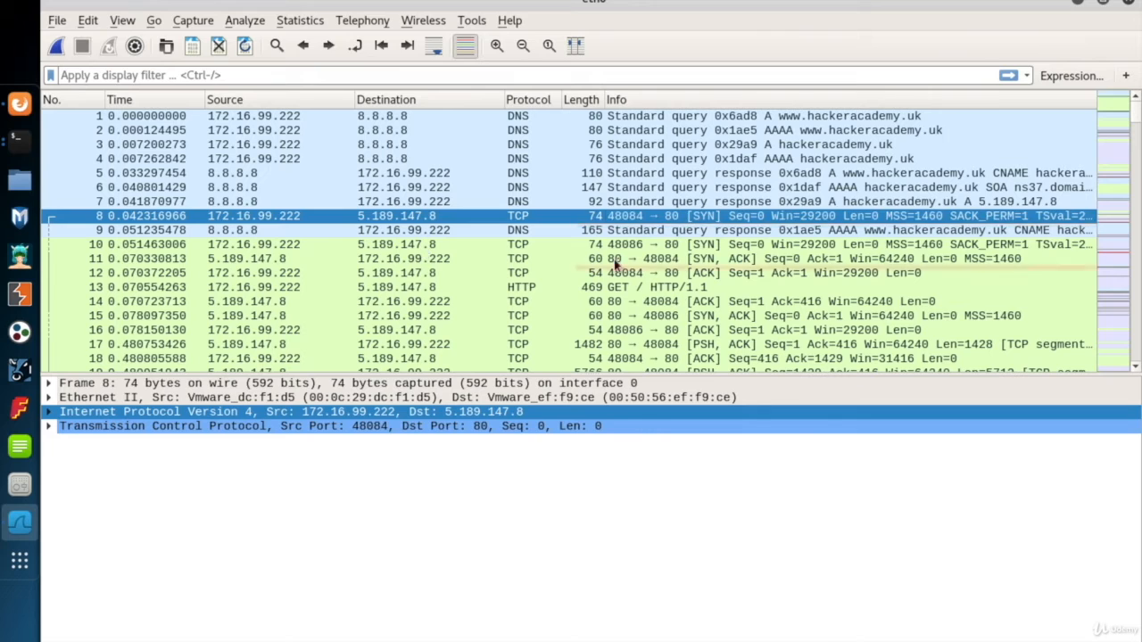
click(513, 262)
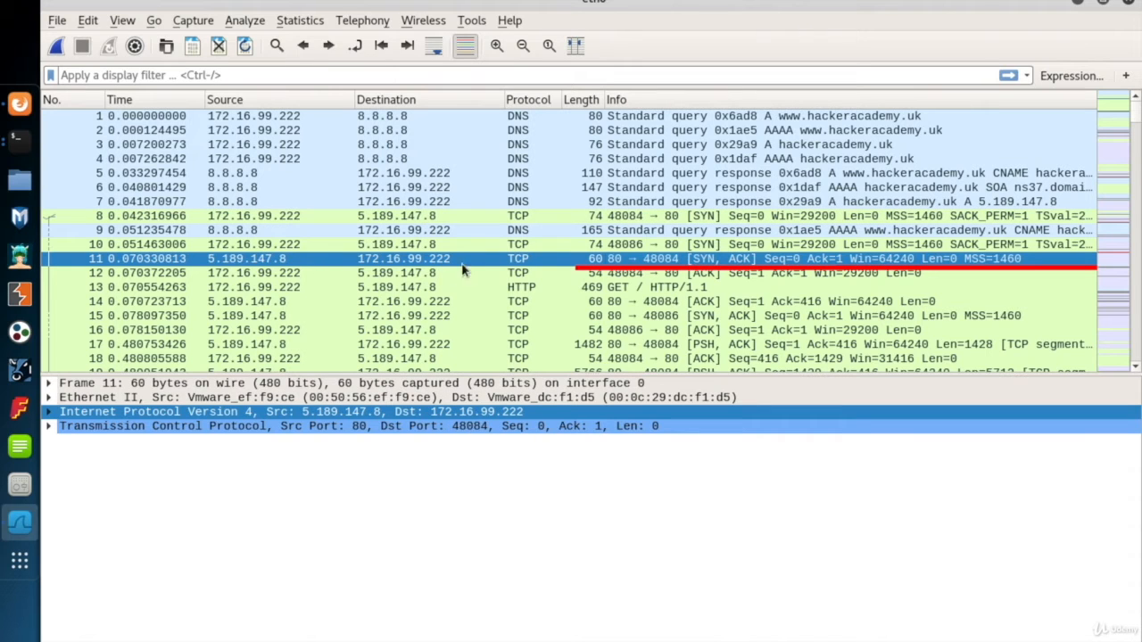
click(519, 272)
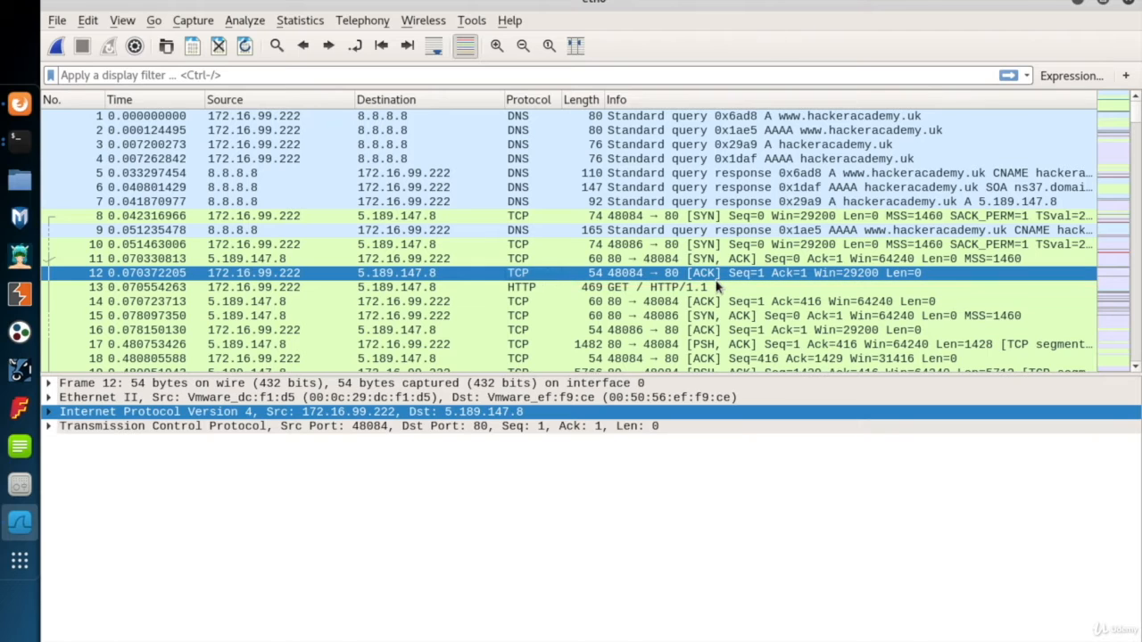
- Expand the Hypertext Transfer Protocol section of packet 13's GET request, inspect the request line, host and cookie, and collapse it again
click(519, 287)
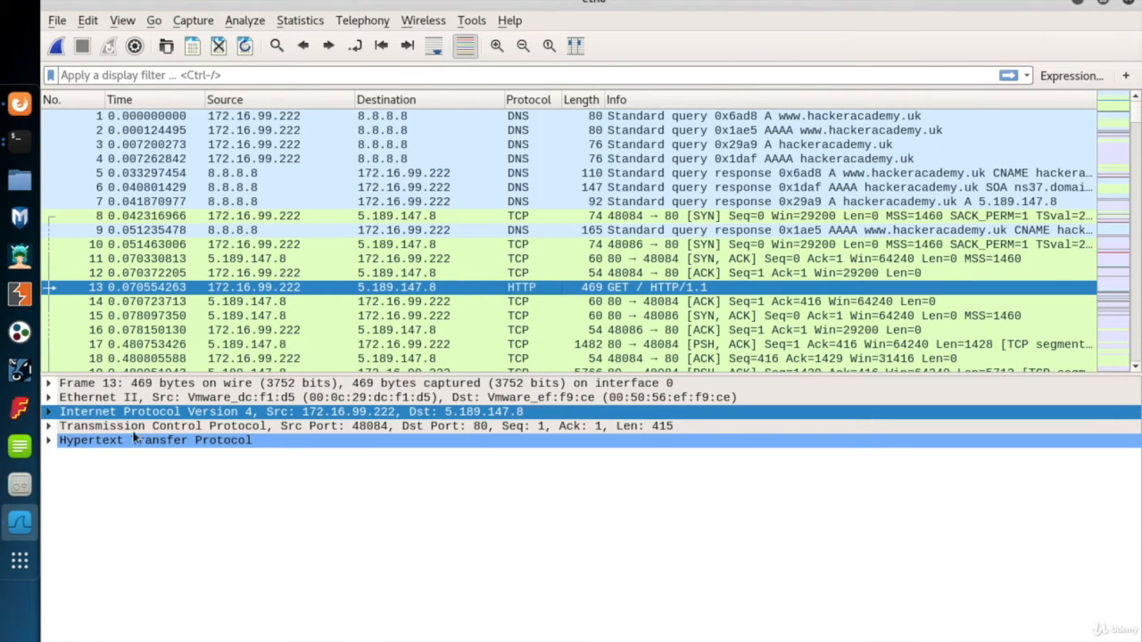
click(49, 440)
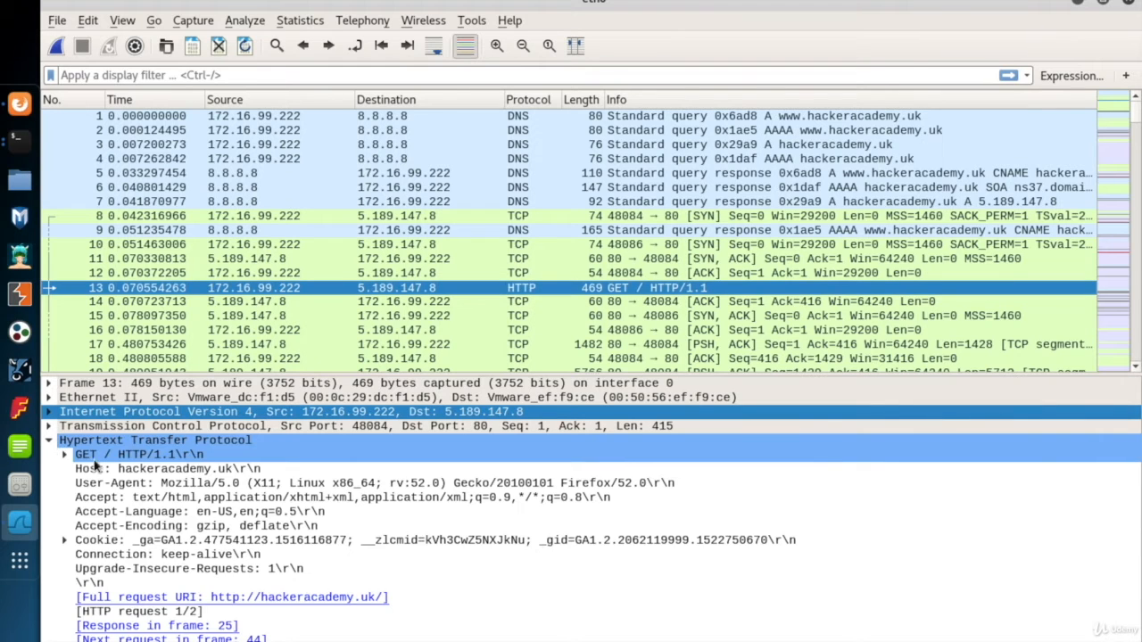
click(166, 457)
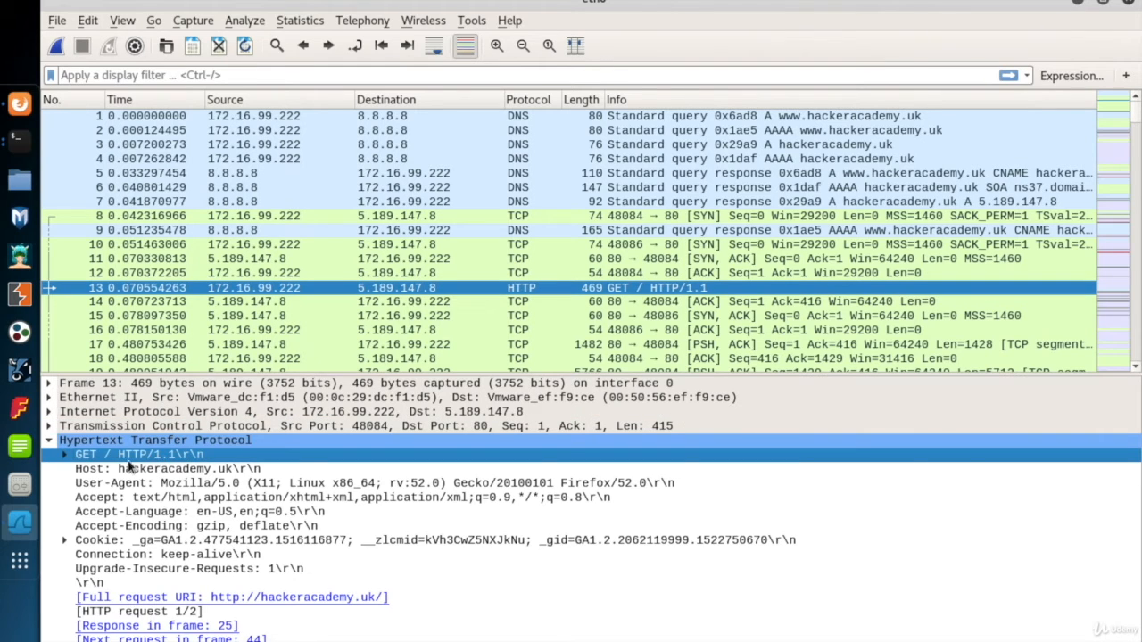
click(198, 471)
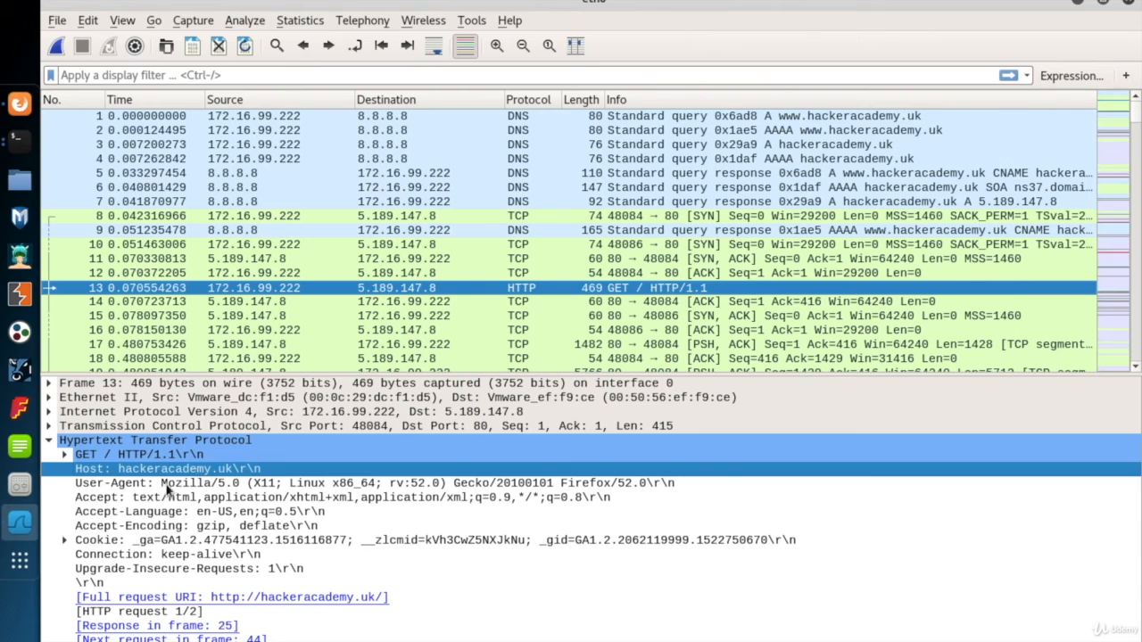
click(64, 540)
click(64, 541)
click(49, 440)
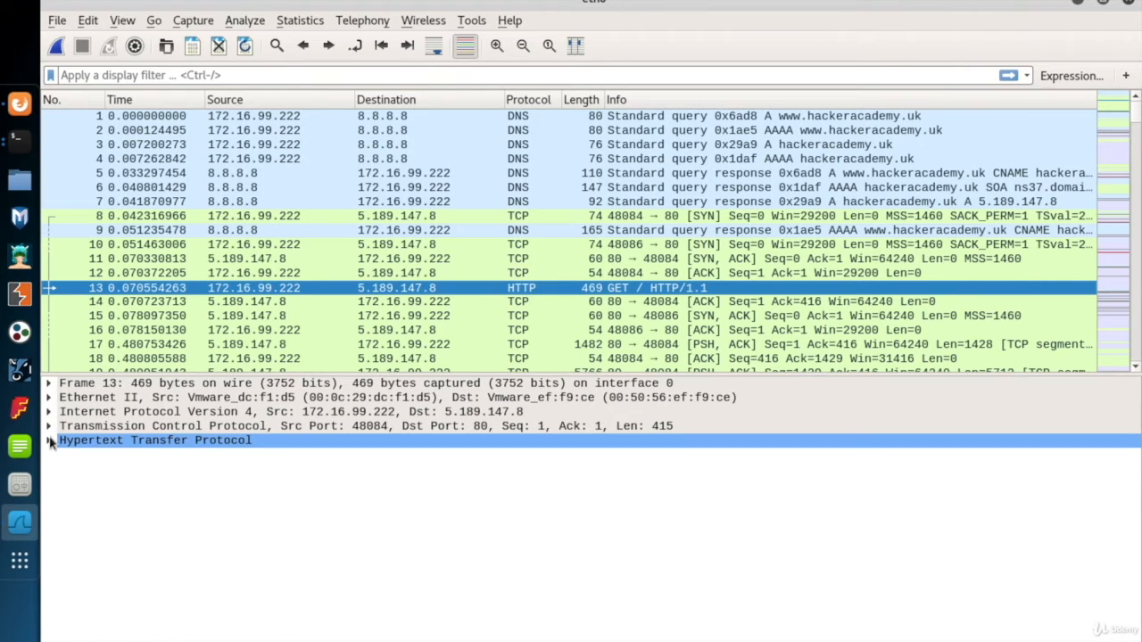
- Expand packet 13's Transmission Control Protocol header, inspect the source and destination ports, and collapse it again
click(98, 430)
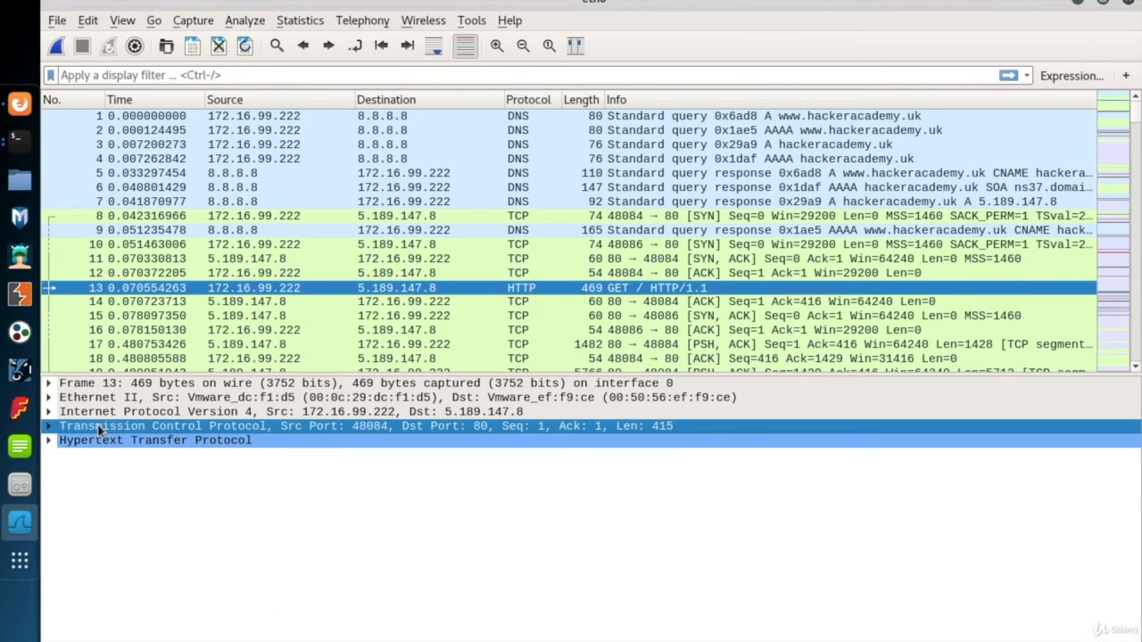
click(50, 426)
click(200, 454)
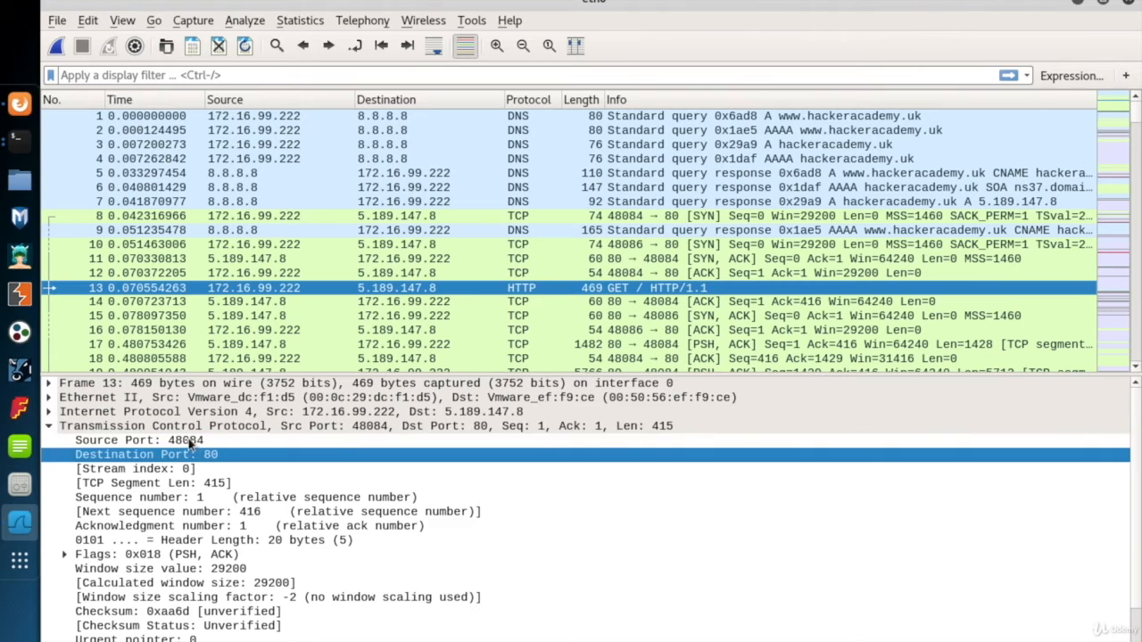
click(190, 441)
click(185, 456)
scroll(210, 568, down, 1)
click(49, 383)
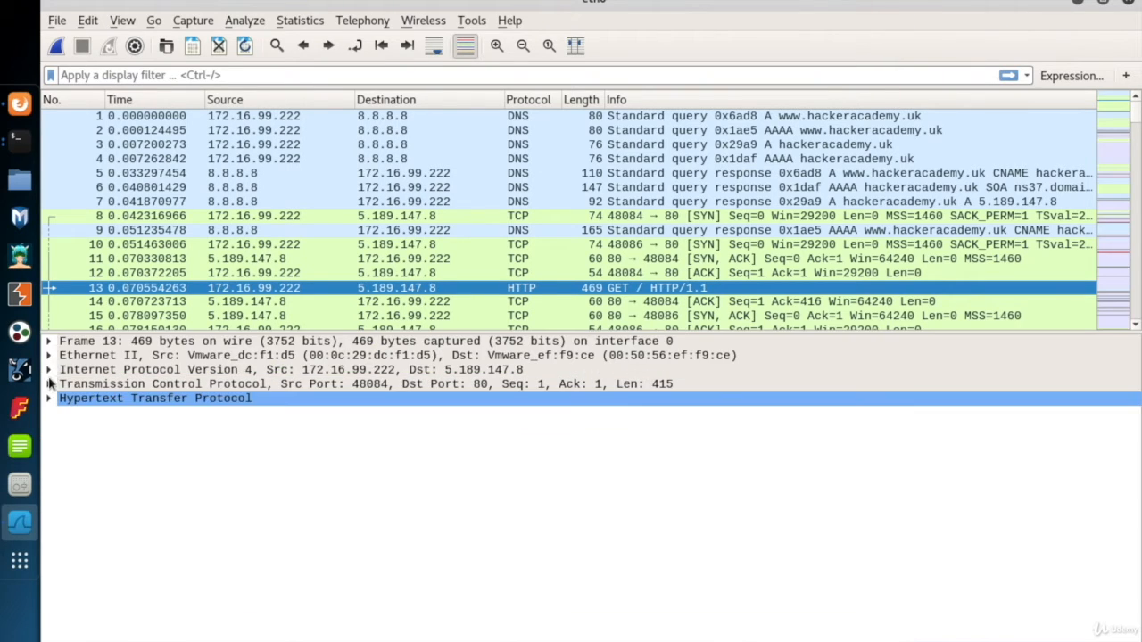
- Inspect the source and destination addresses in packet 13's Internet Protocol Version 4 and Ethernet II headers, collapsing each header again
click(236, 371)
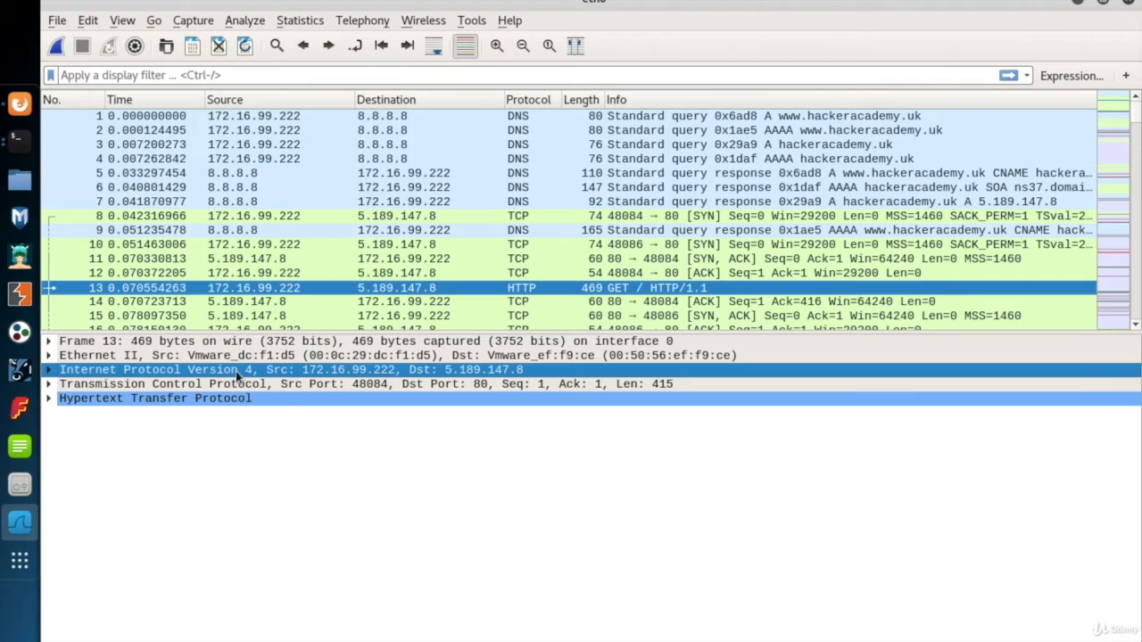
click(49, 371)
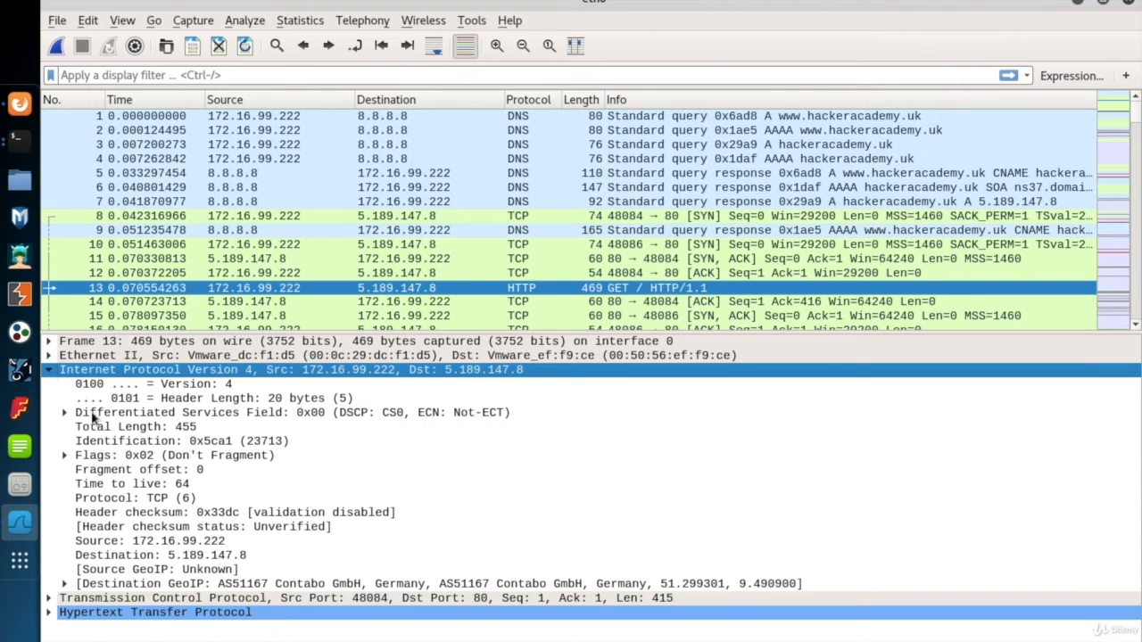
click(187, 541)
click(189, 554)
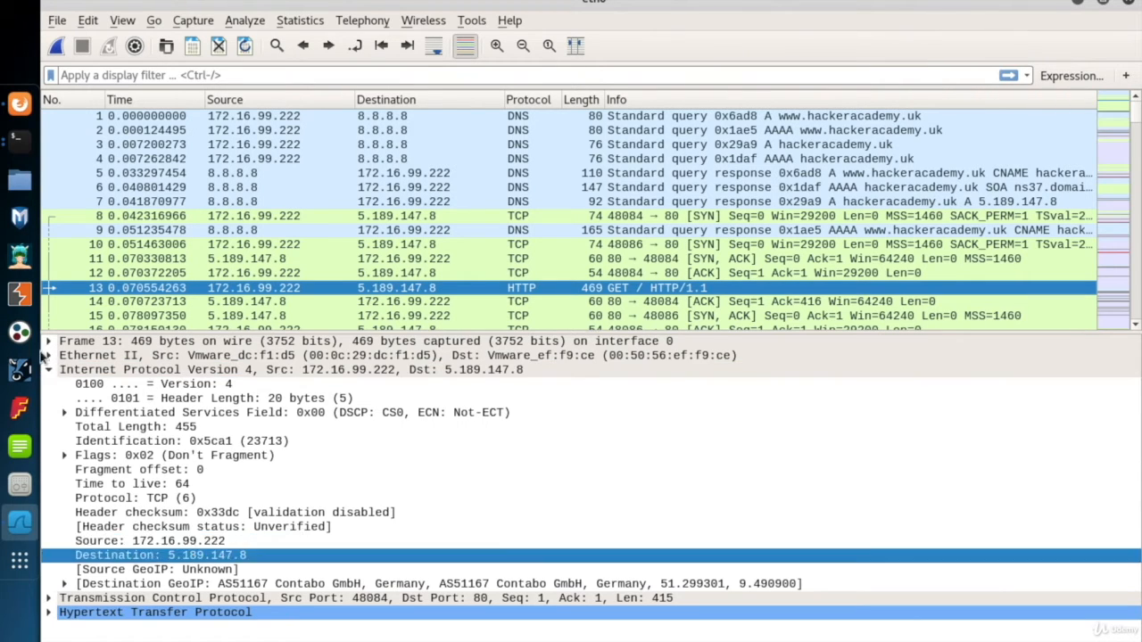
click(49, 370)
click(49, 355)
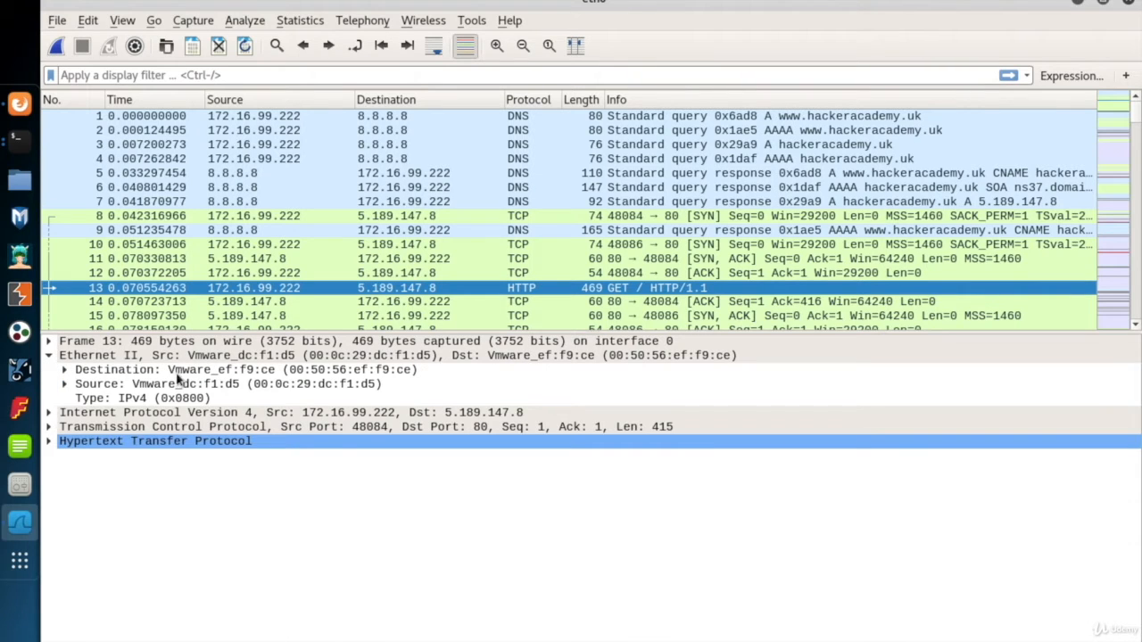
click(49, 355)
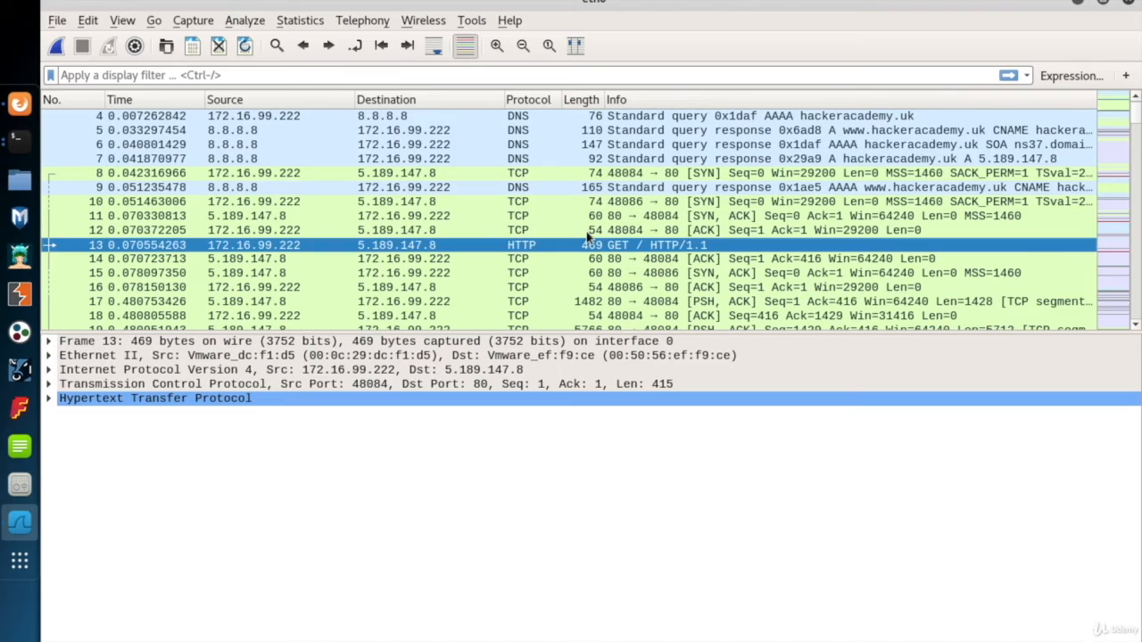
- Examine the TCP packets following the GET request, selecting acknowledgement packets 14 and 18
scroll(588, 239, down, 3)
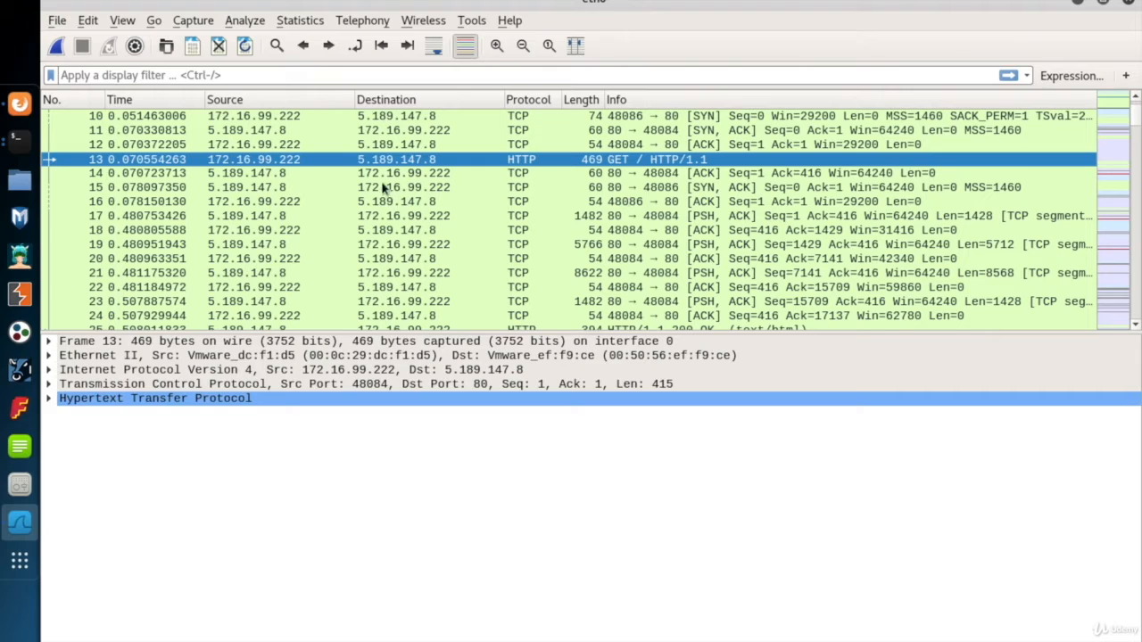
click(435, 179)
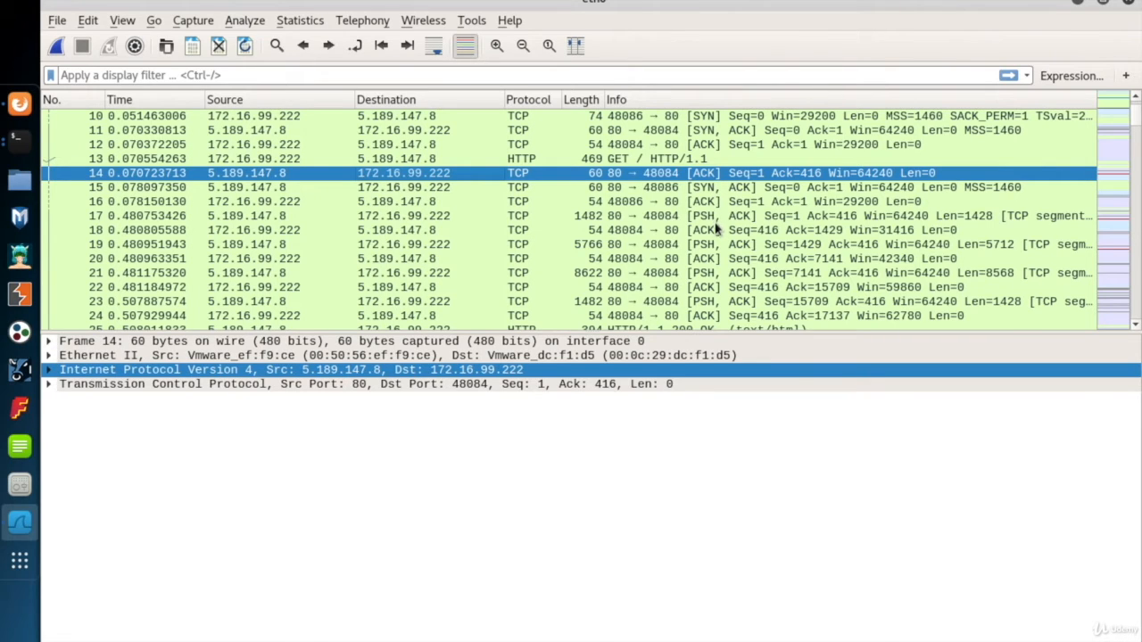
click(624, 230)
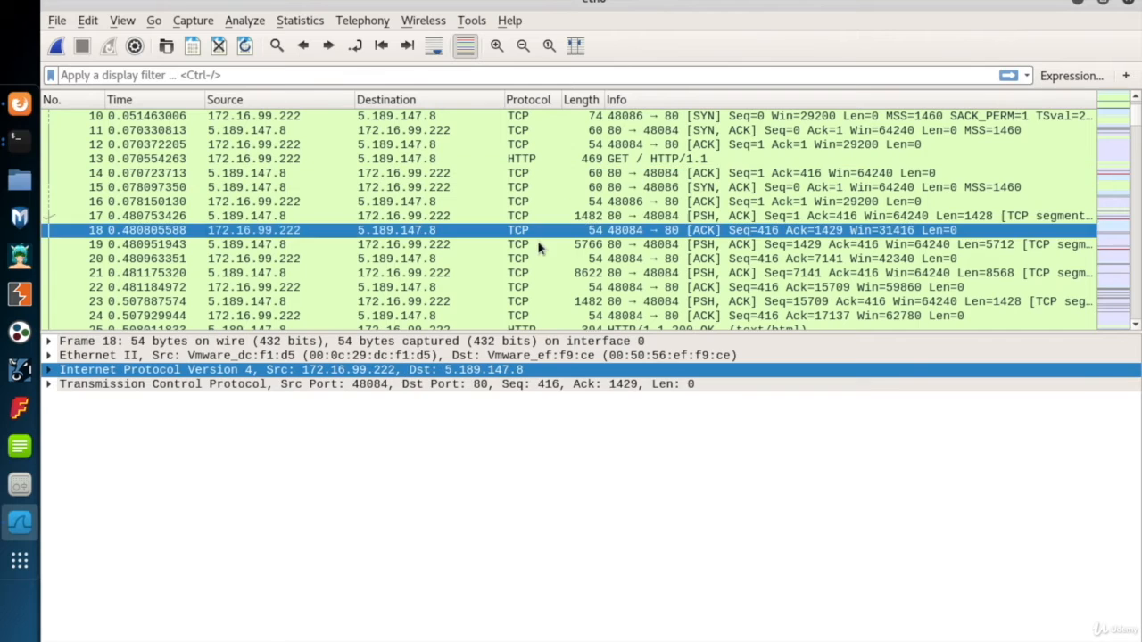
- Select HTTP response packet 25, expand its line-based text data, read through the returned HTML source, and collapse it again
scroll(538, 247, down, 3)
click(531, 204)
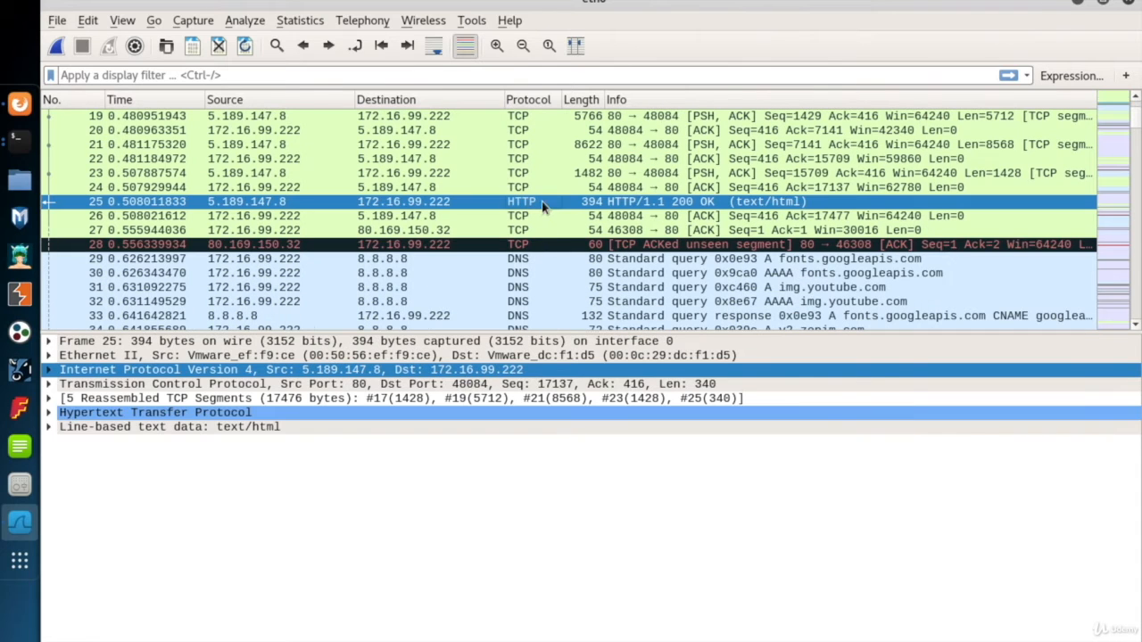
click(49, 426)
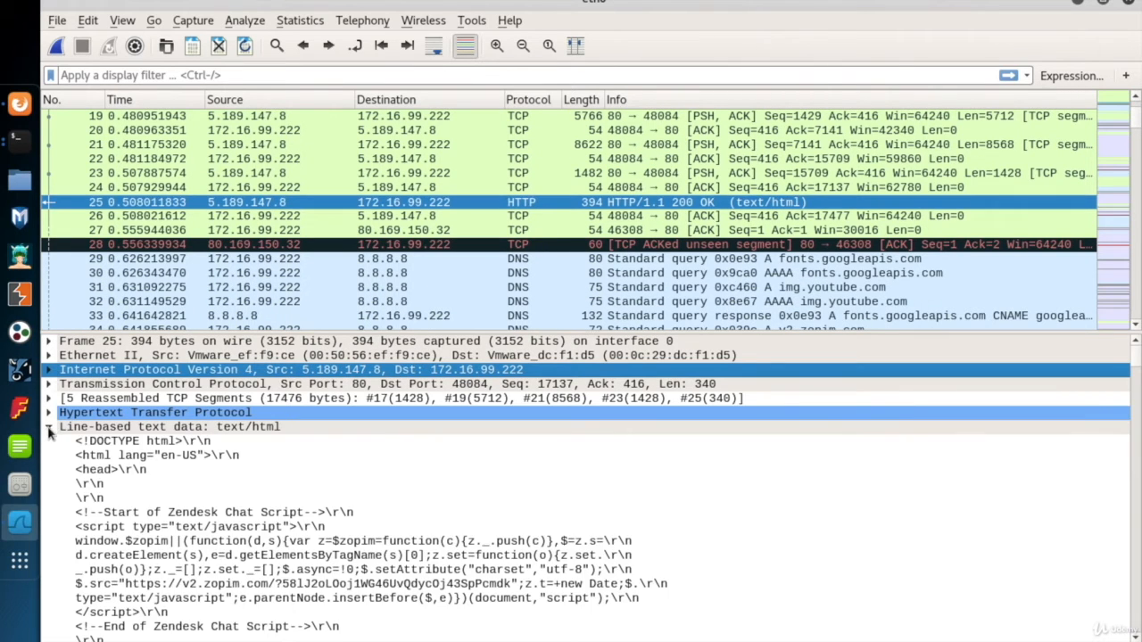
scroll(237, 503, down, 3)
scroll(238, 505, down, 15)
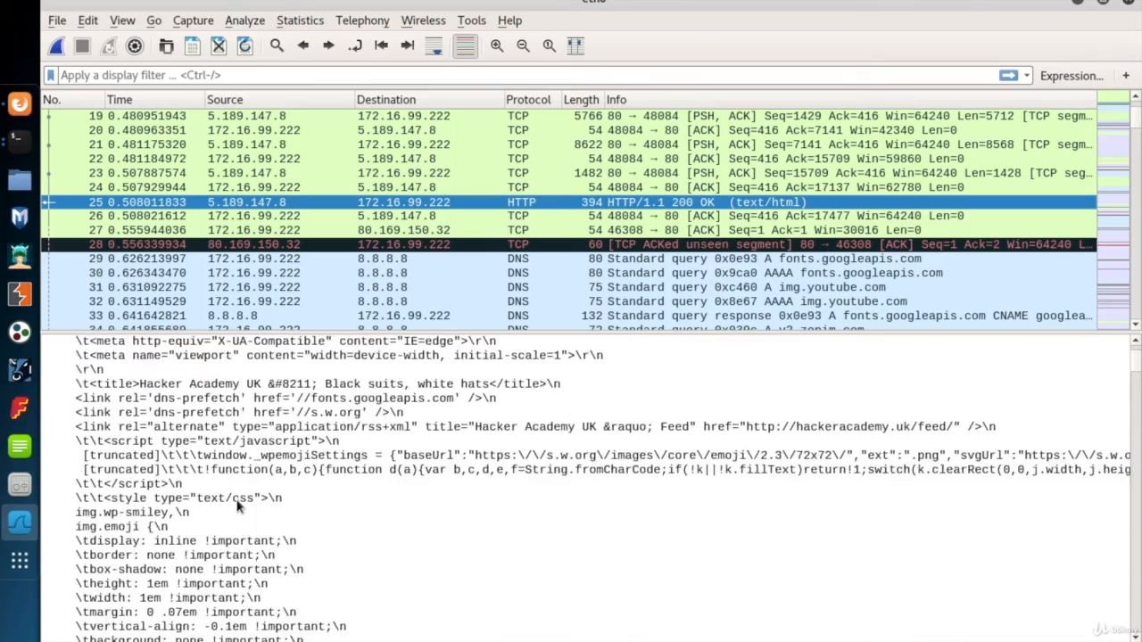
scroll(237, 505, down, 8)
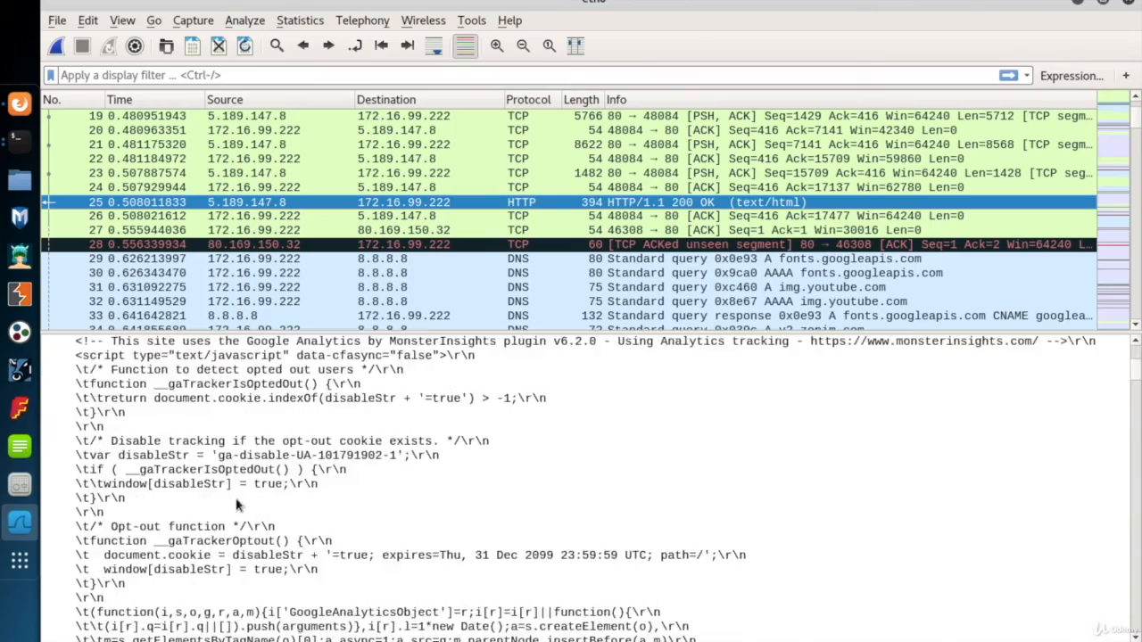
scroll(237, 504, up, 15)
scroll(238, 503, up, 10)
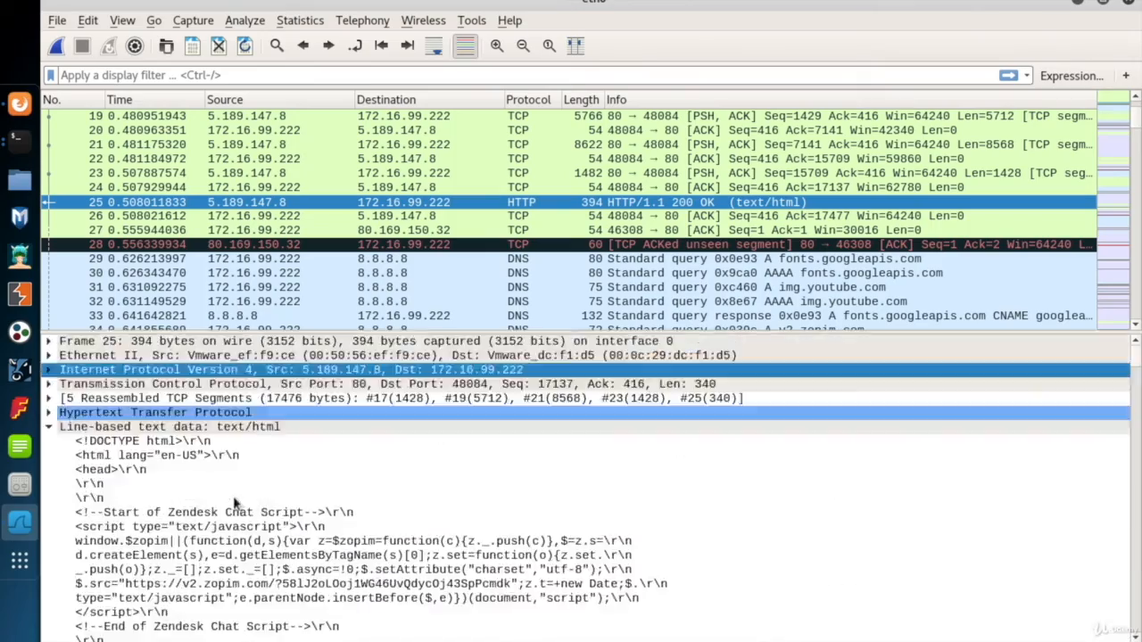
click(49, 426)
- Examine packet 25's HTTP/1.1 200 OK status line and expert info, collapse the HTTP section, and expand the list of reassembled TCP segments
click(49, 413)
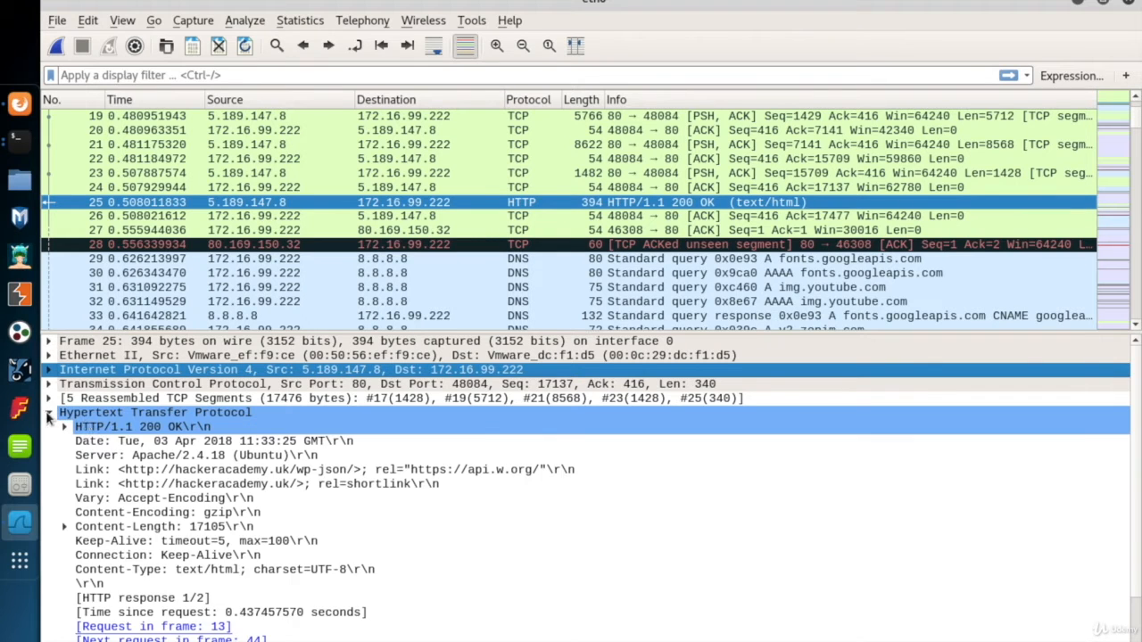
click(135, 428)
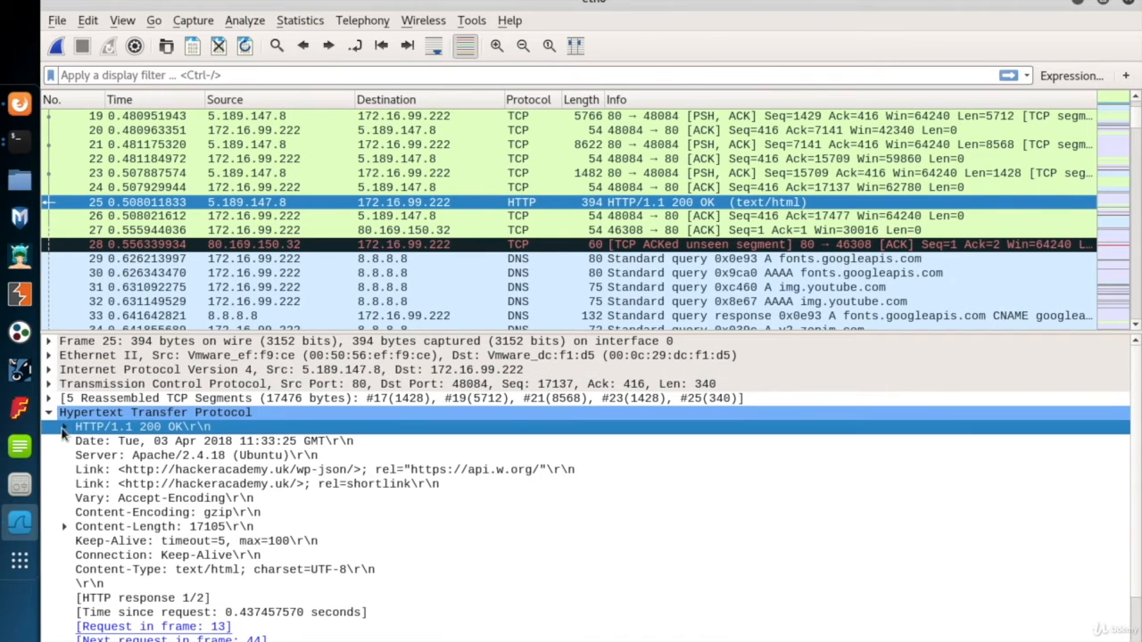
click(64, 427)
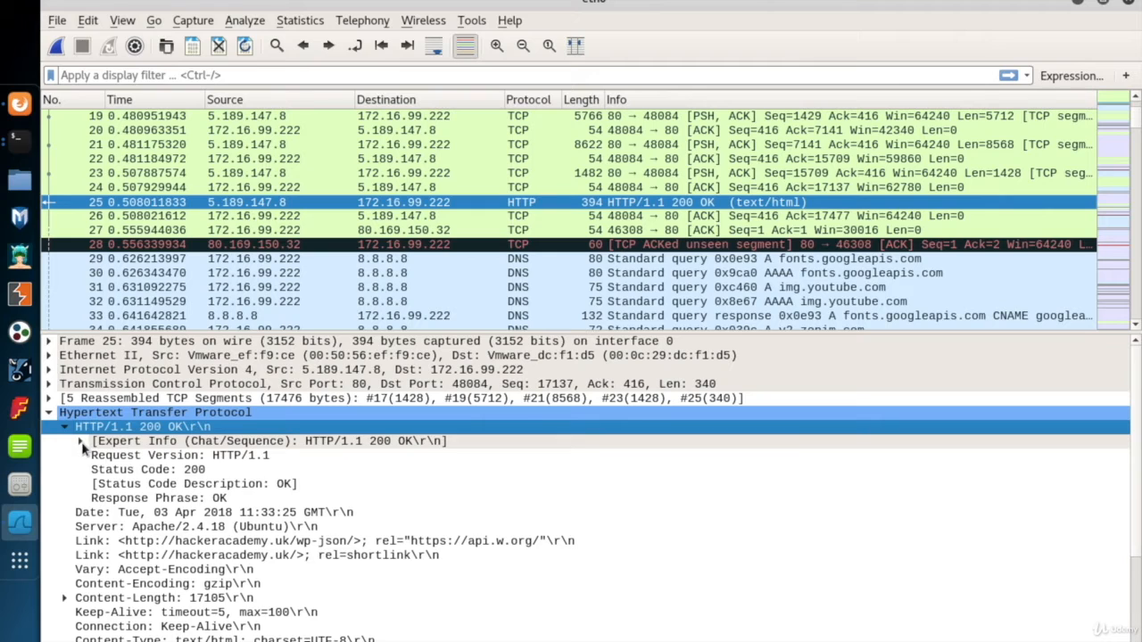
click(81, 442)
click(49, 412)
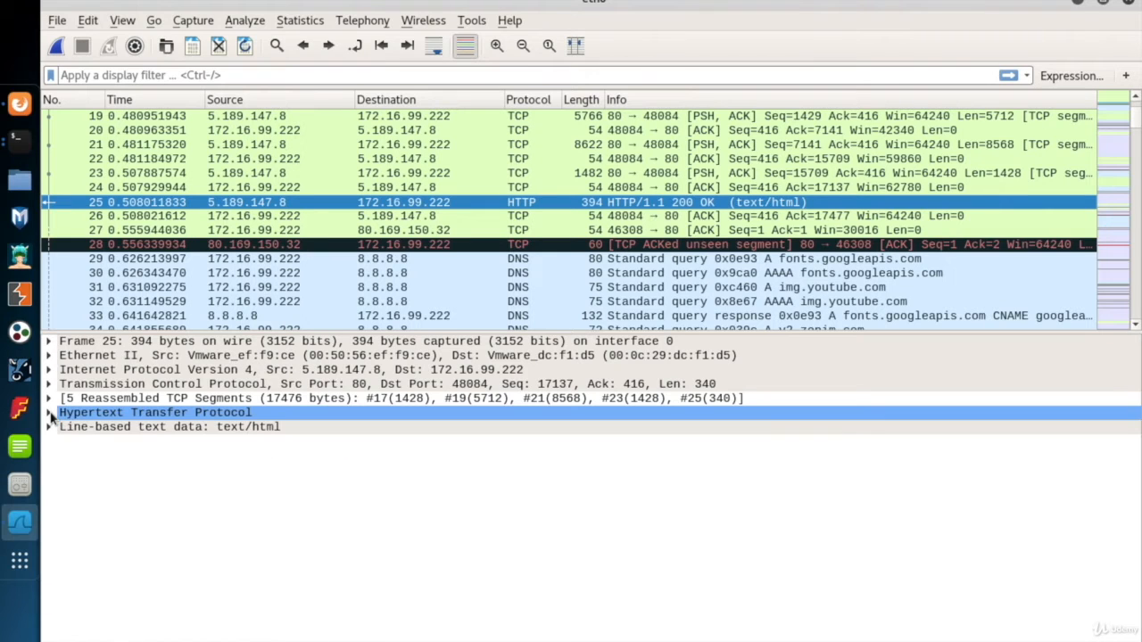
click(49, 399)
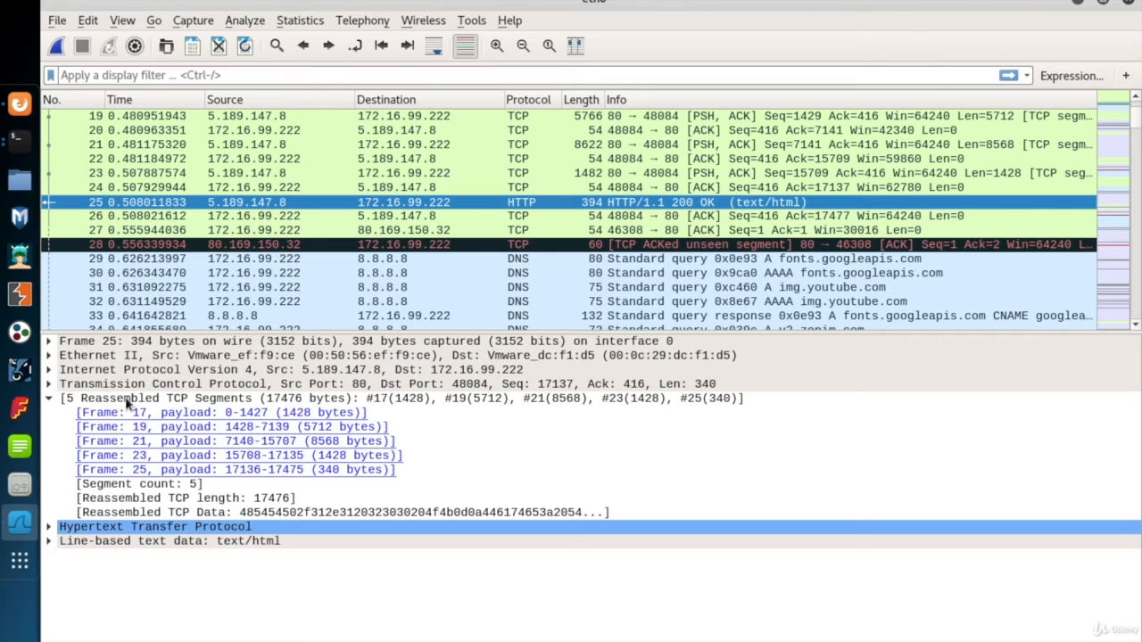
click(126, 401)
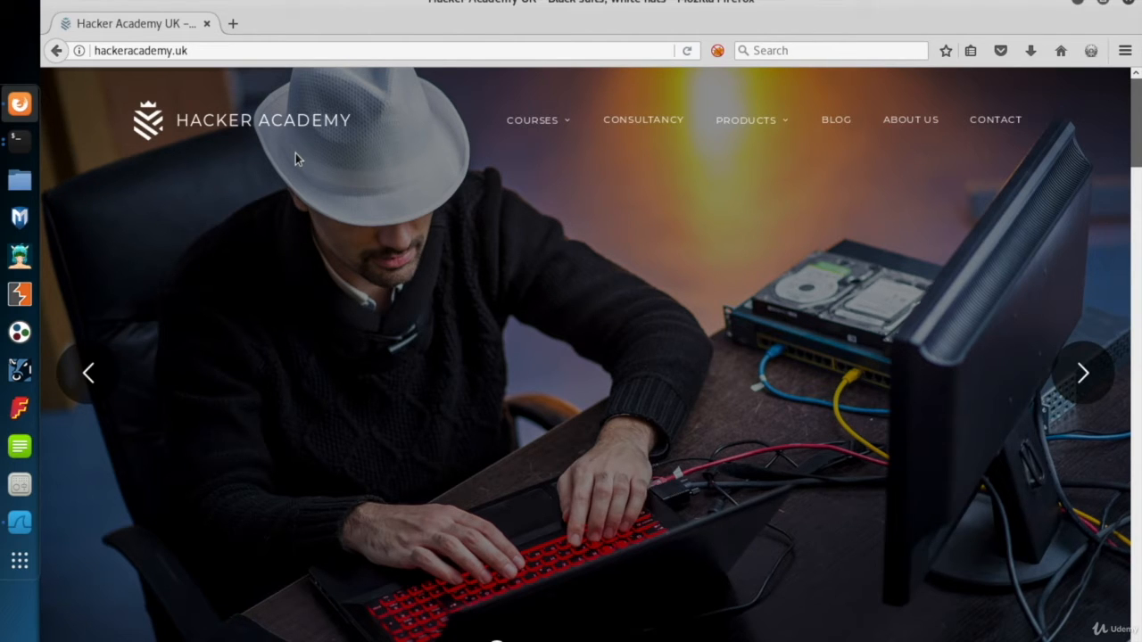
click(232, 23)
text(https:/)
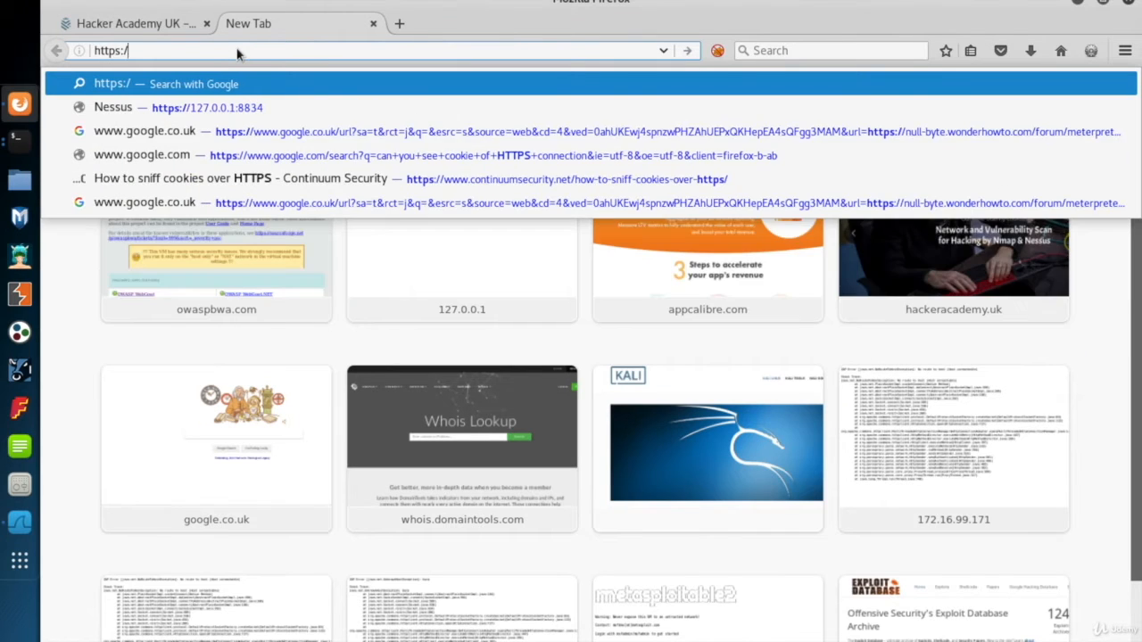
text(/www.google.co.uk)
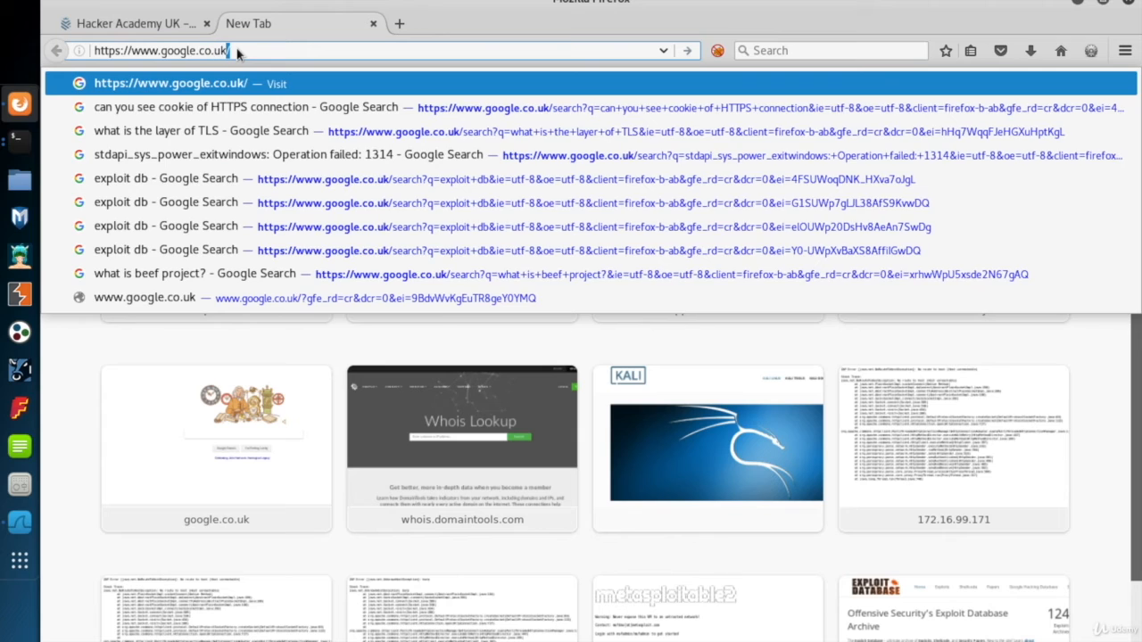
click(236, 51)
- Switch to Wireshark and start a new packet capture in place of the current one
key(alt+Tab)
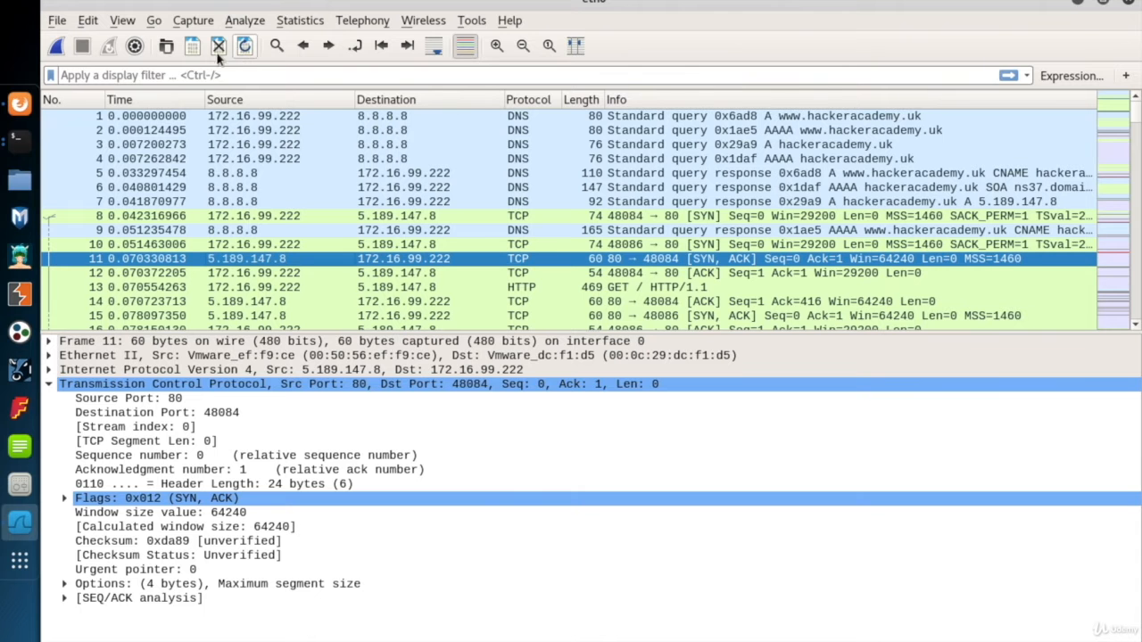
click(51, 48)
click(539, 335)
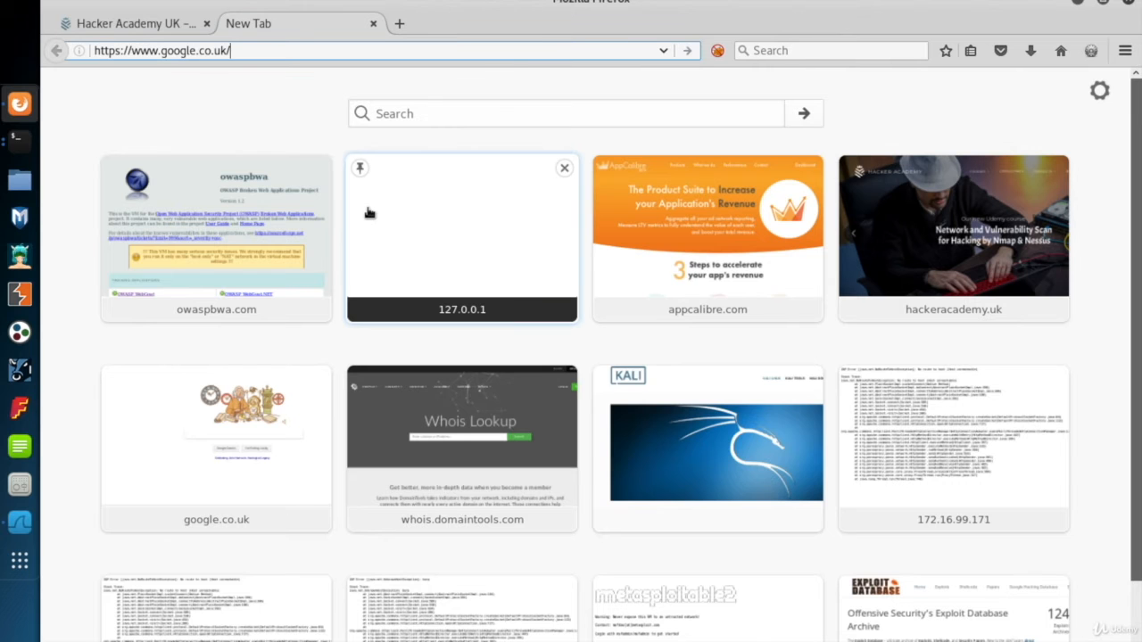
key(Return)
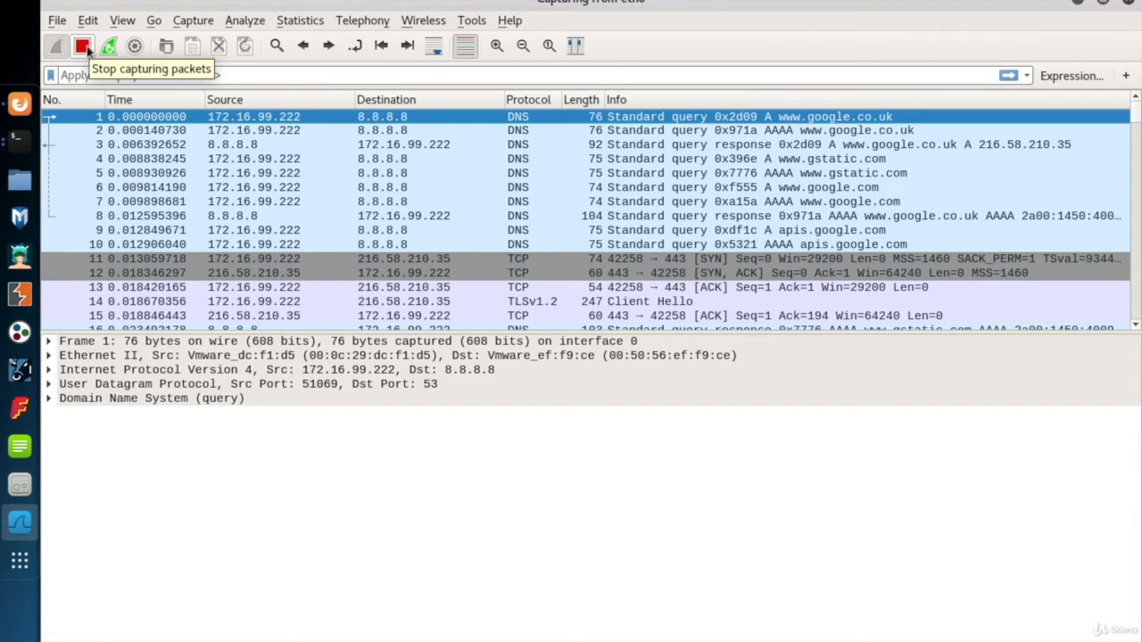
click(82, 45)
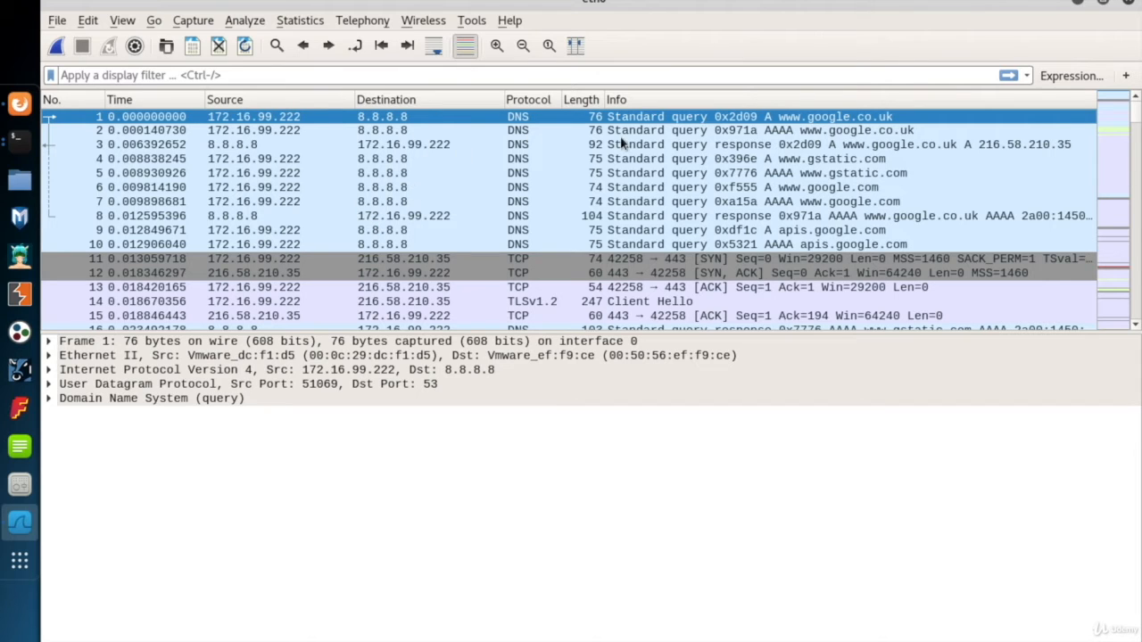
click(825, 119)
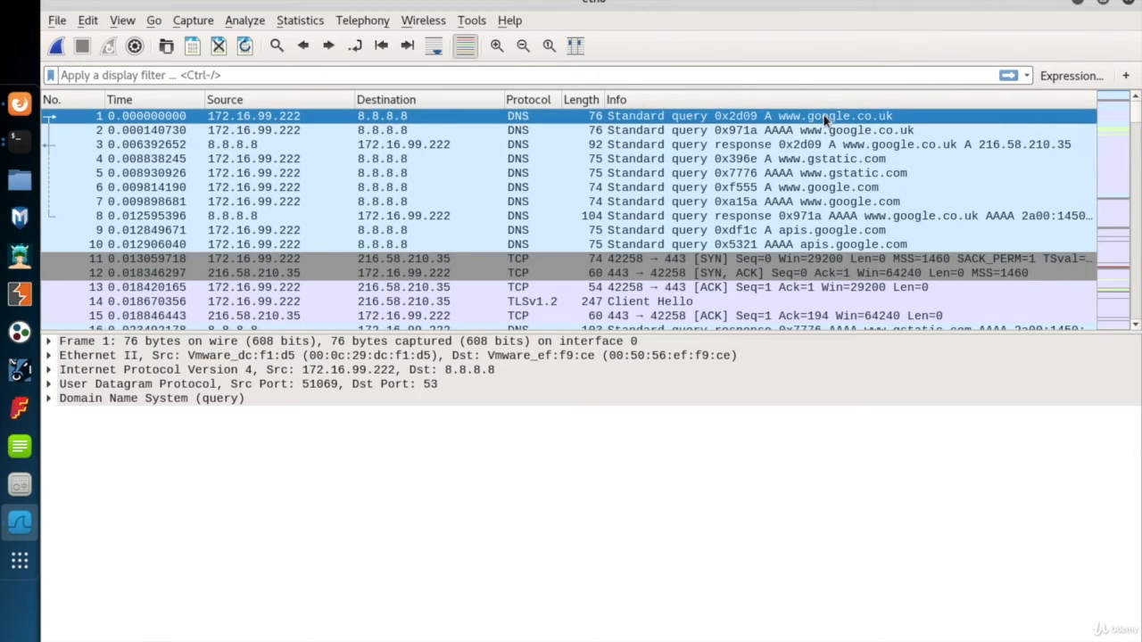
click(721, 145)
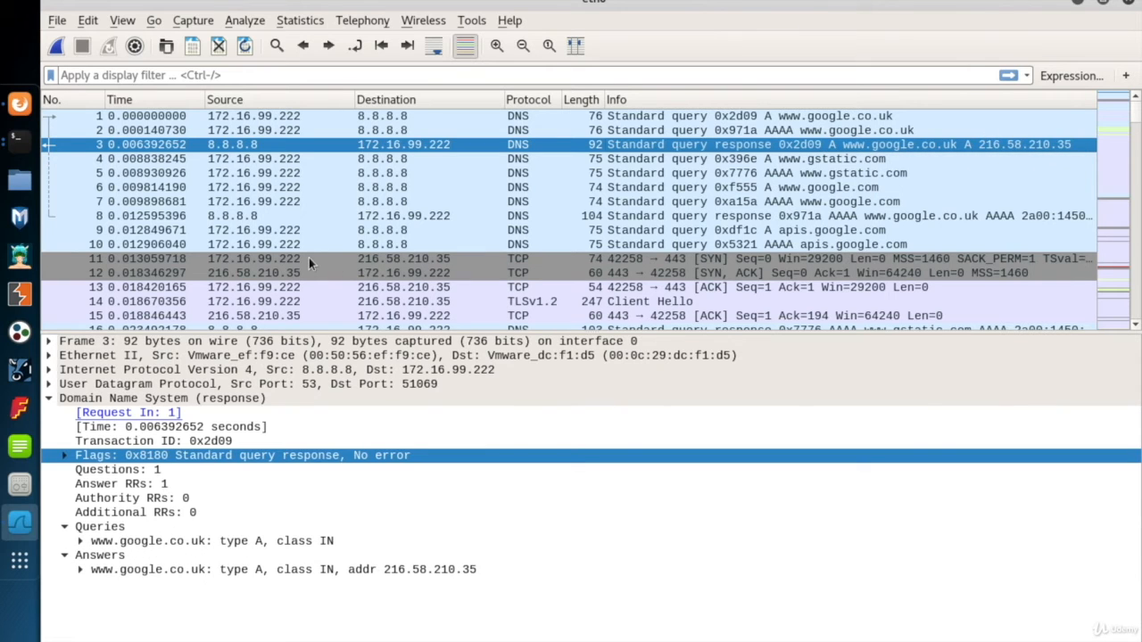
click(309, 257)
scroll(729, 198, down, 2)
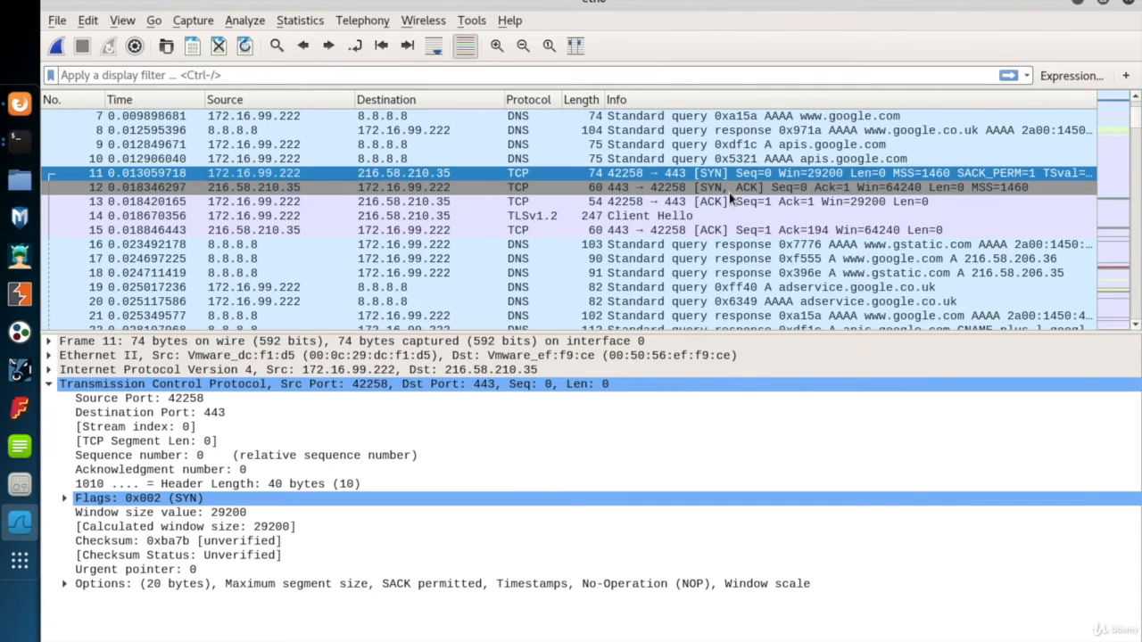
click(734, 189)
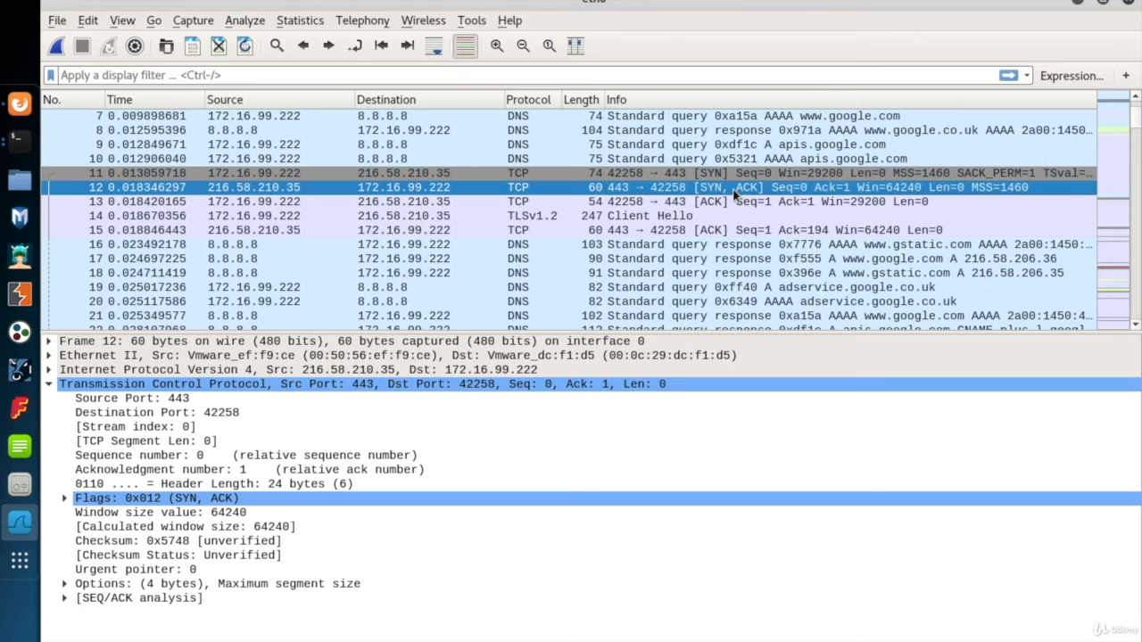
click(720, 204)
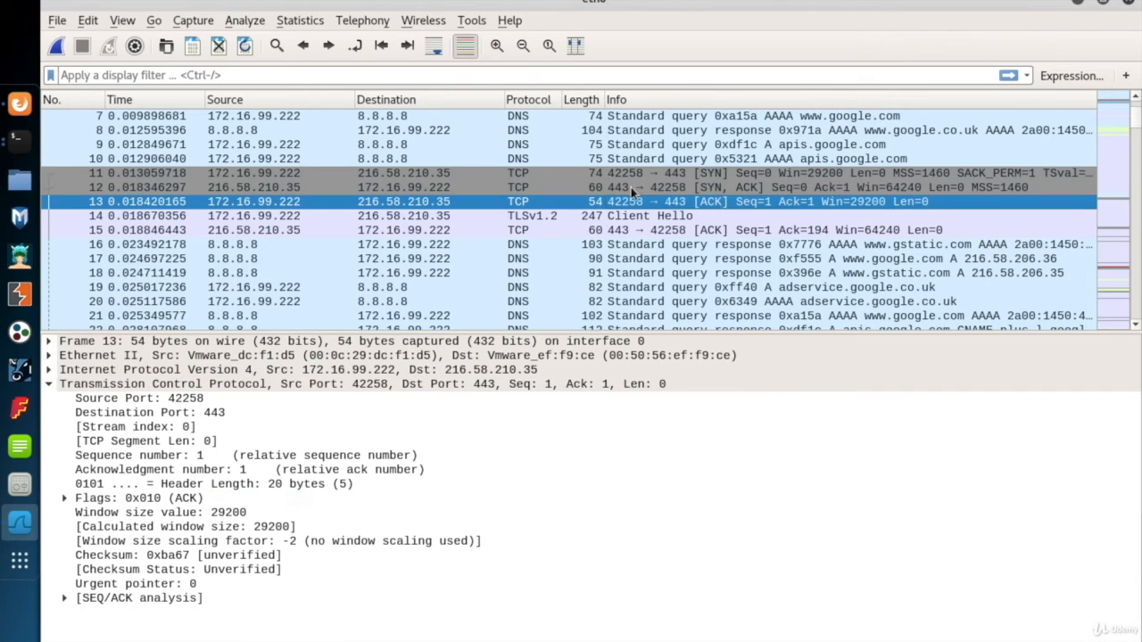
- Apply the destination address of Client Hello packet 14 as the display filter, ip.dst == 216.58.210.35
click(549, 218)
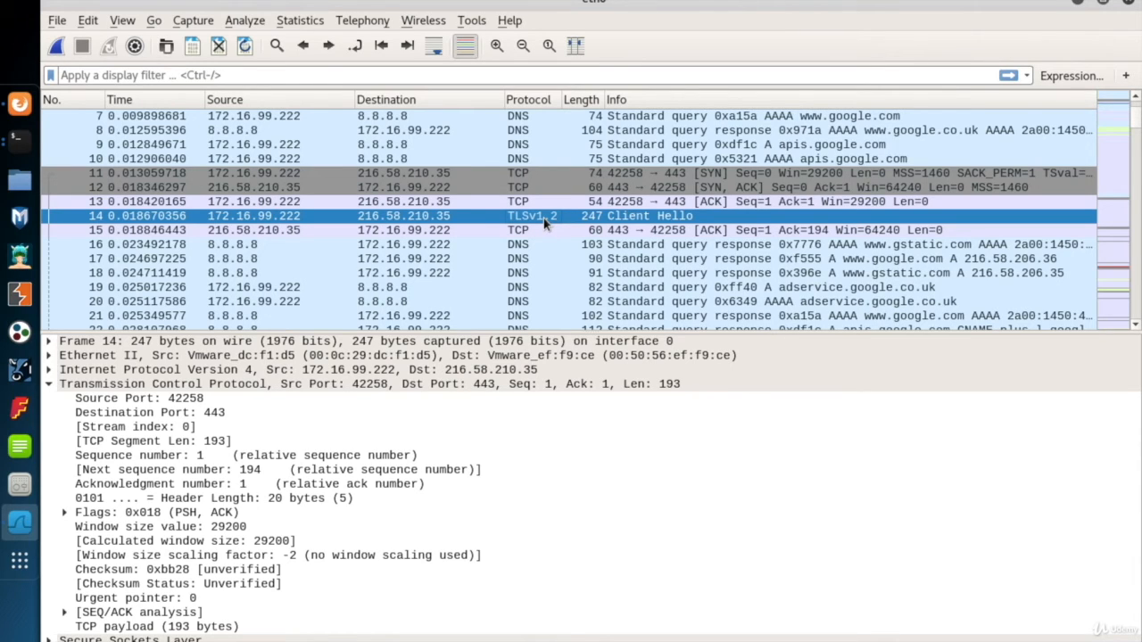
right_click(440, 222)
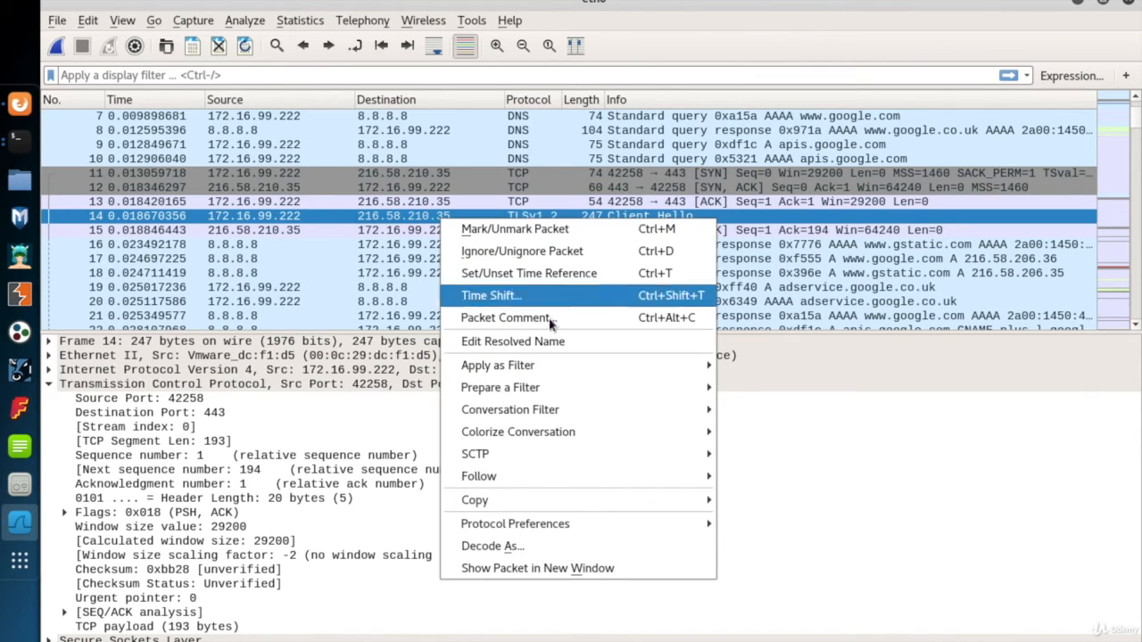
mouse_move(555, 369)
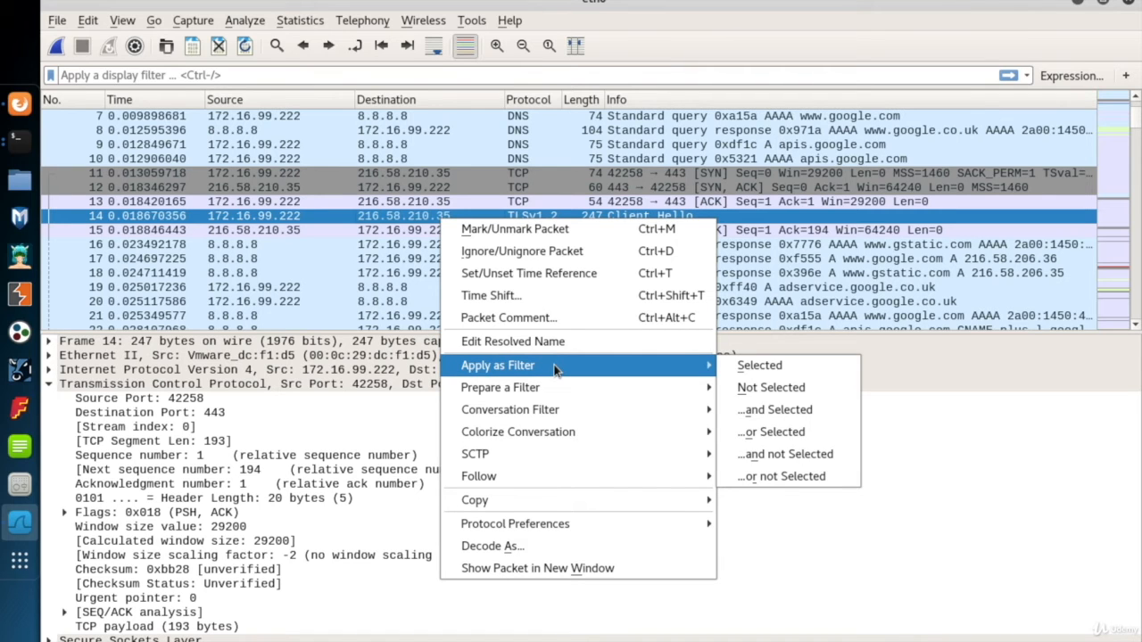
click(742, 366)
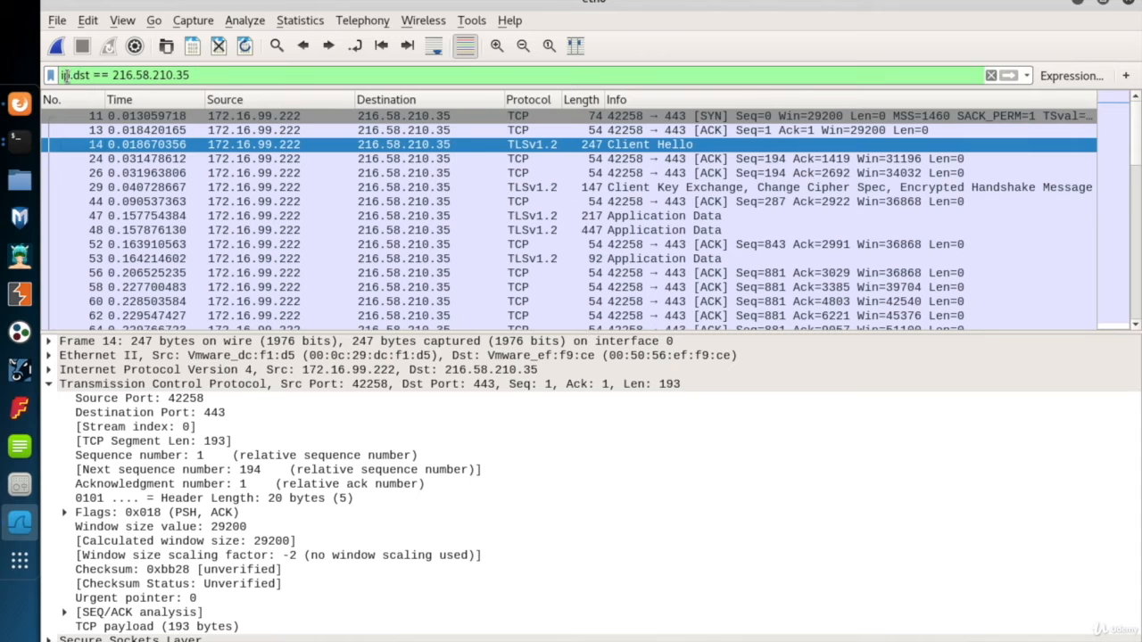
- Change the display filter to ip.addr == 216.58.210.35 and apply it to include traffic in both directions
drag(190, 75, 62, 75)
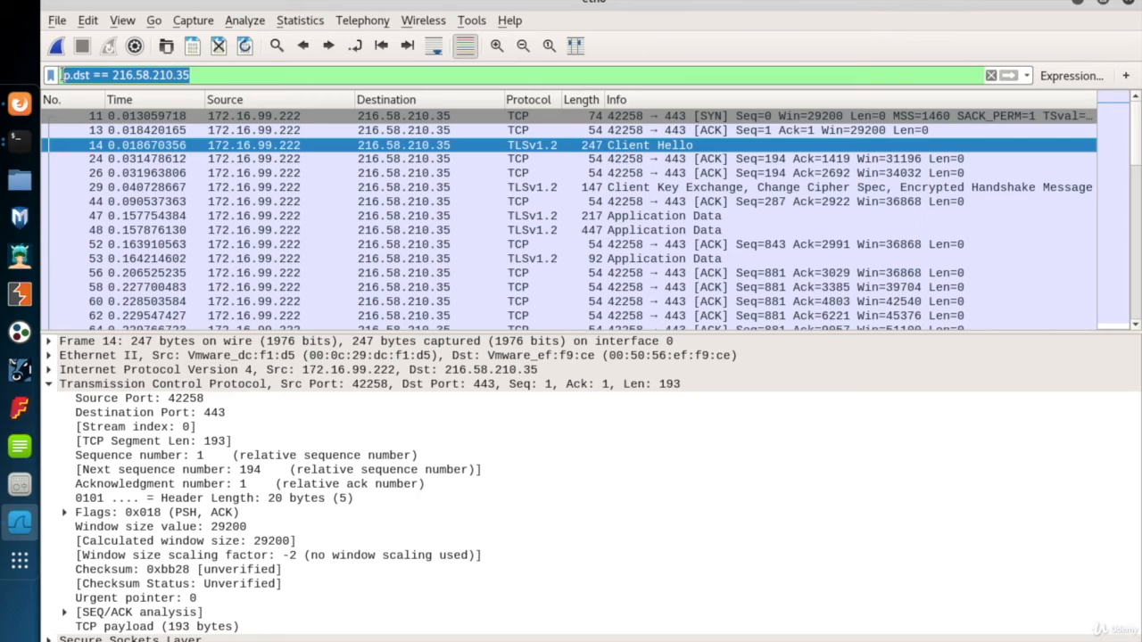
drag(83, 75, 75, 75)
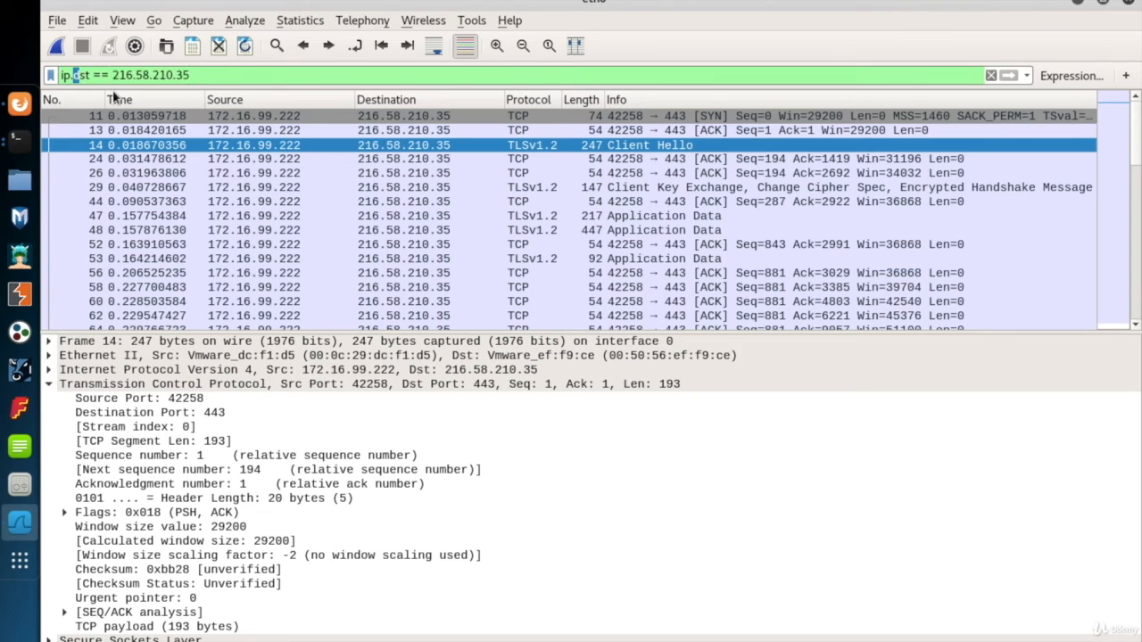
click(90, 77)
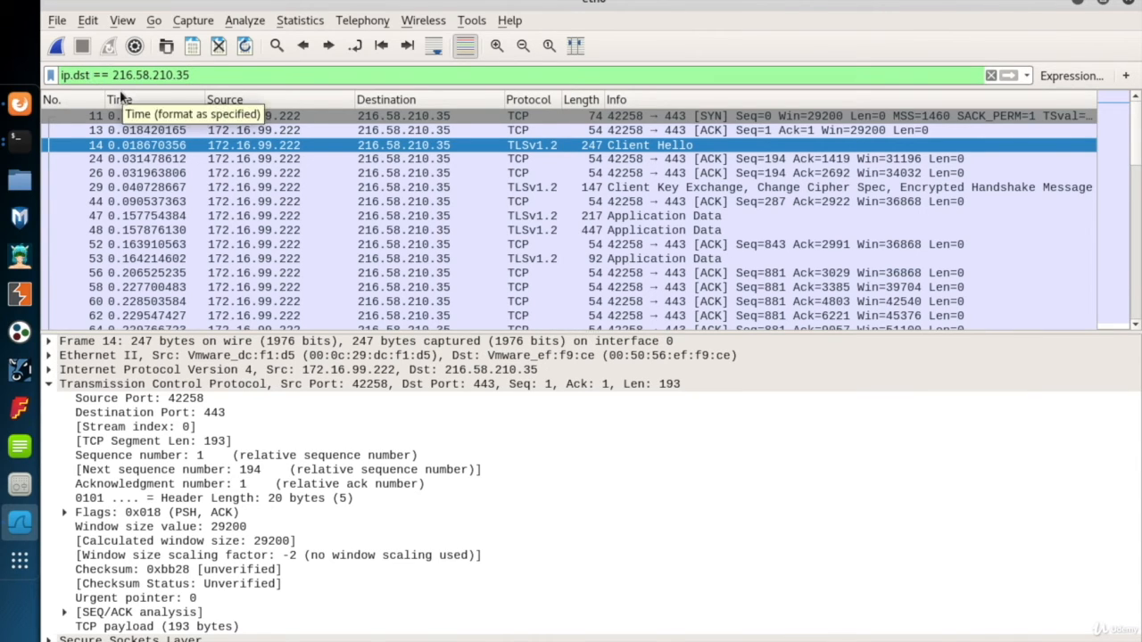
key(BackSpace)
key(BackSpace)
key(BackSpace)
text(a)
click(98, 93)
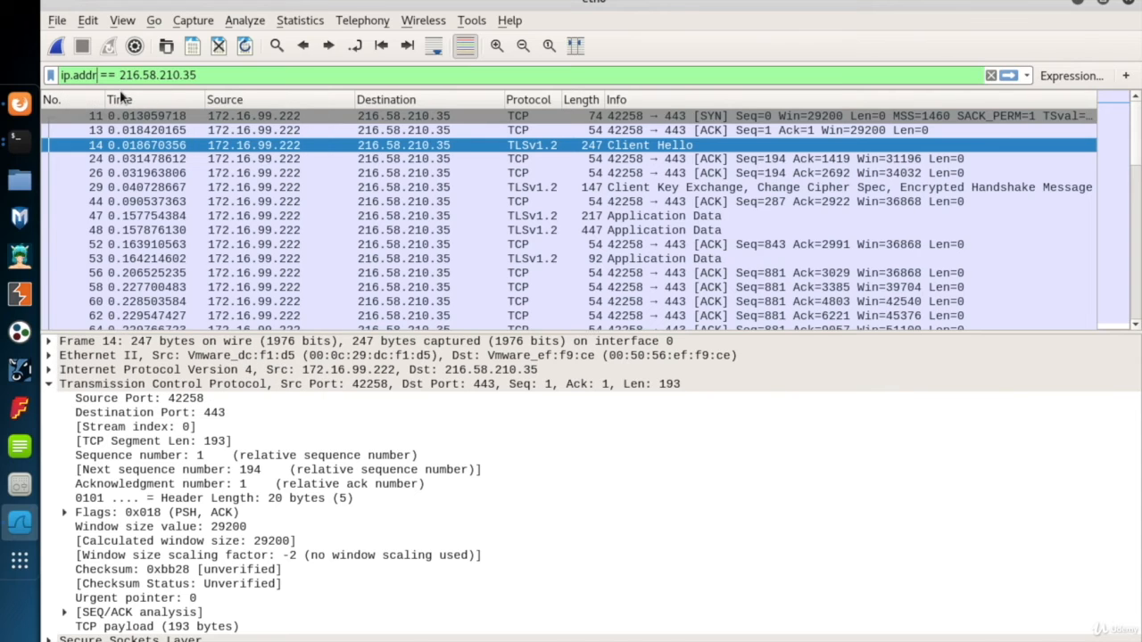
click(1007, 77)
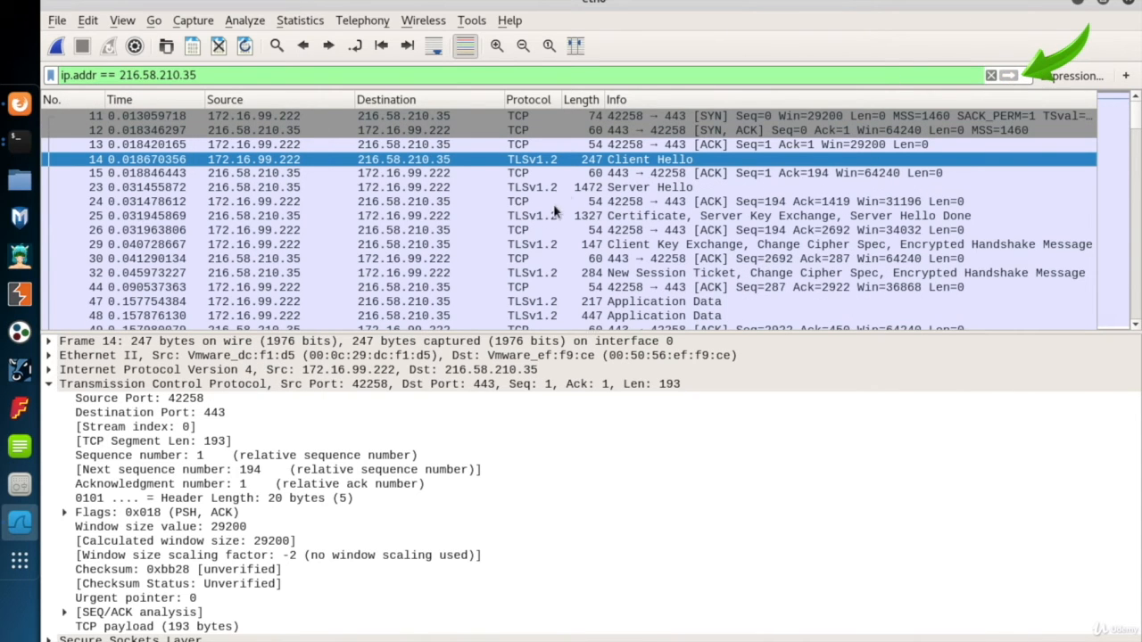
- Select Client Hello packet 14, collapse its TCP section, and examine the Secure Sockets Layer record details
click(550, 172)
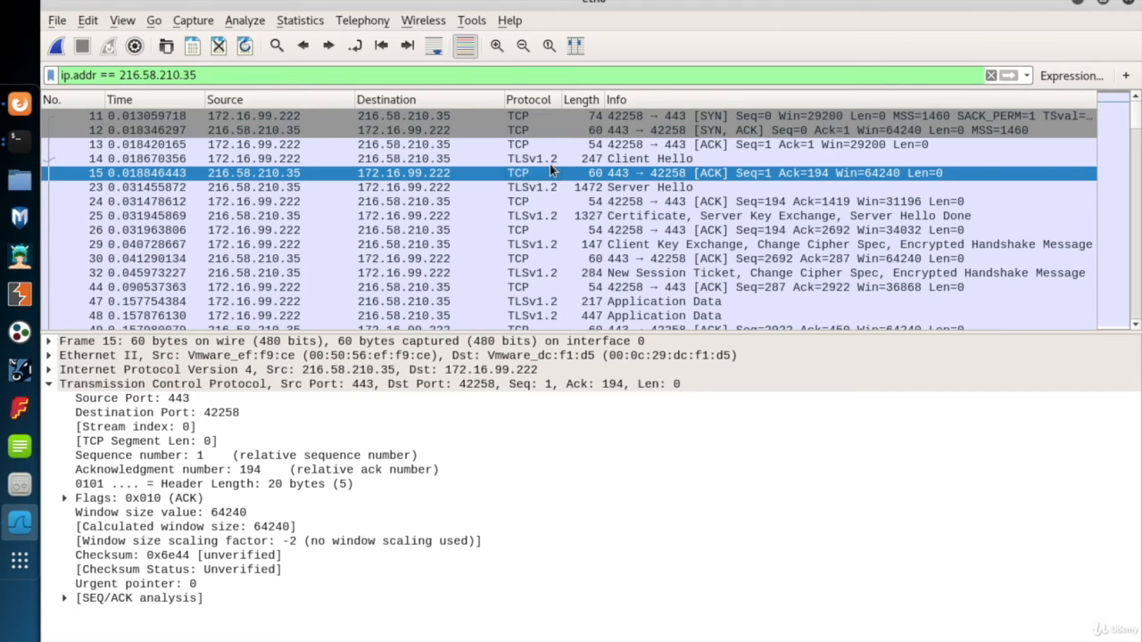
click(550, 163)
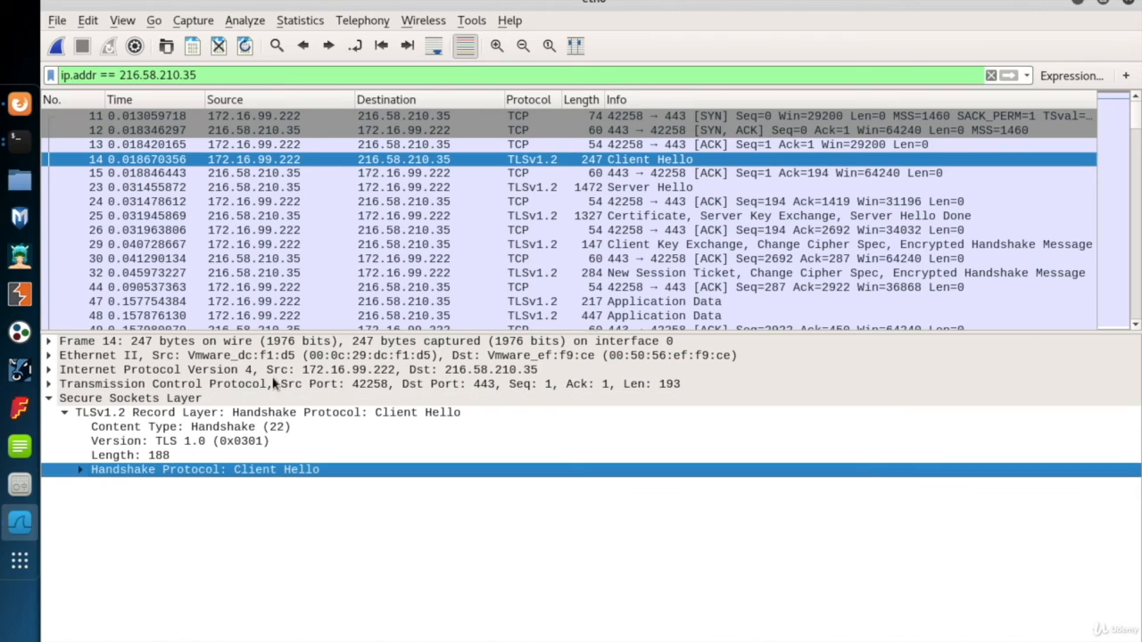
click(308, 384)
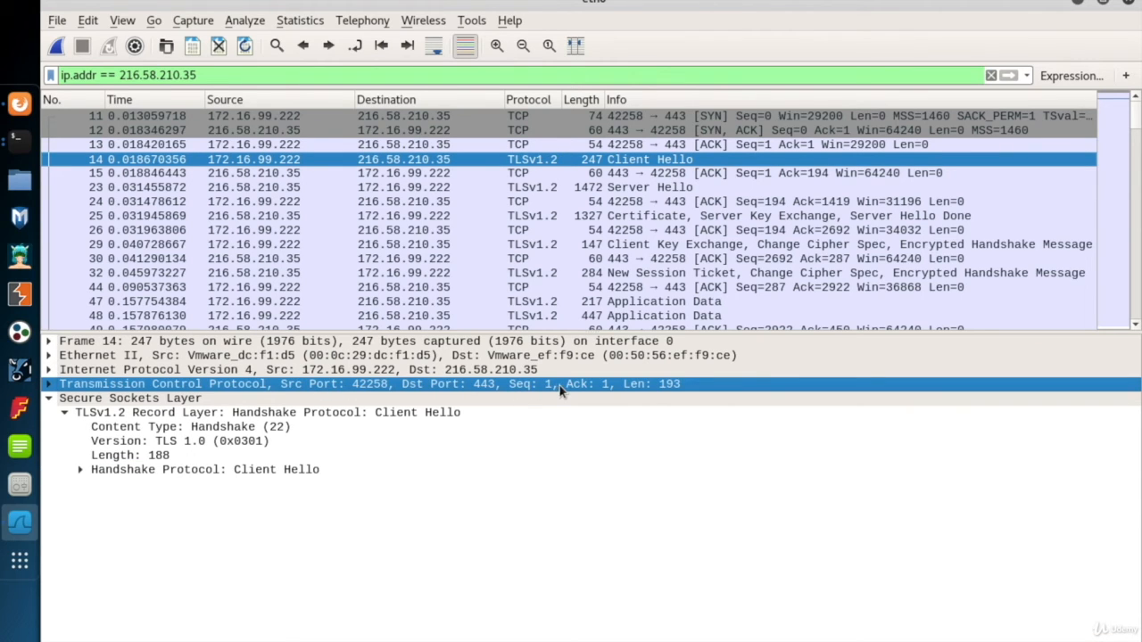
- Examine the rest of the TLS handshake through Server Hello packet 23, certificate packet 25, client key exchange packet 29 and session ticket packet 32
click(665, 173)
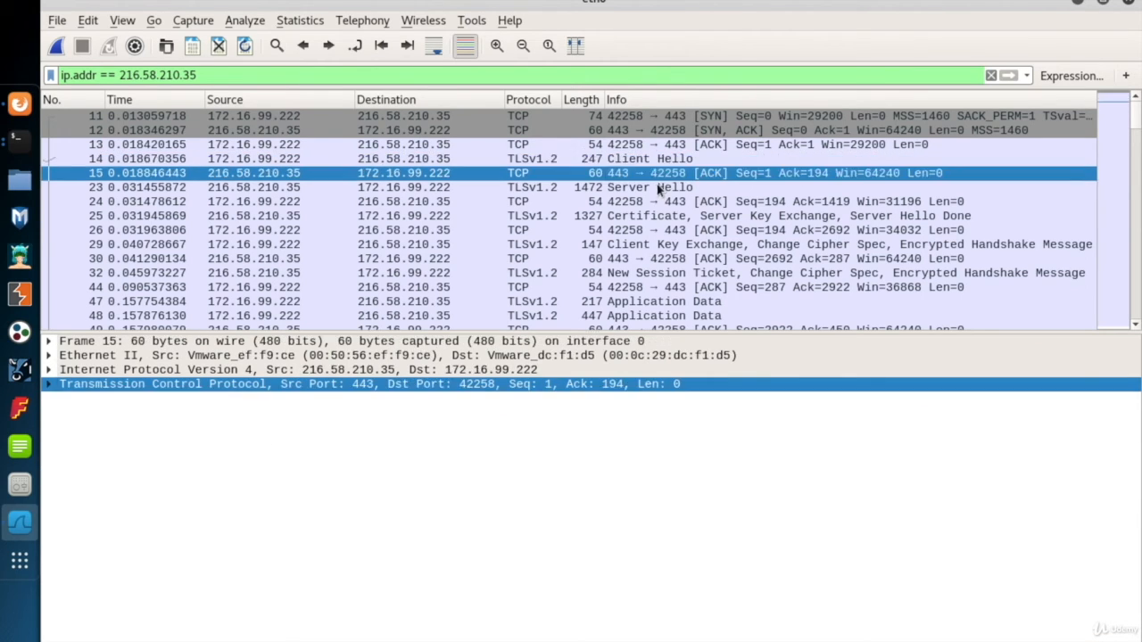
click(663, 188)
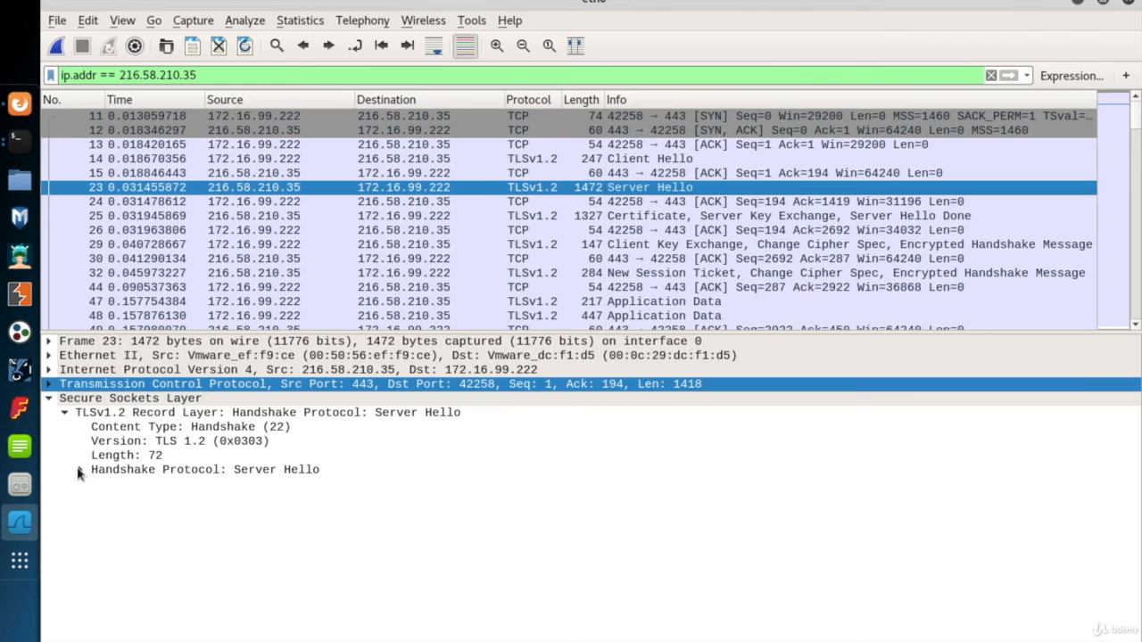
click(758, 216)
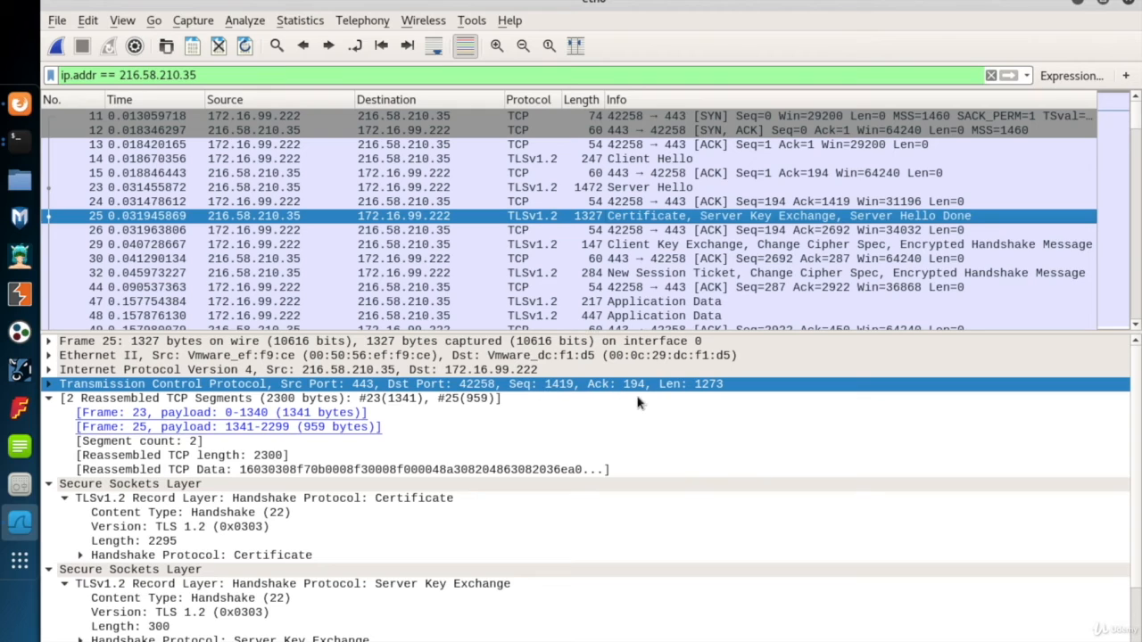
click(666, 246)
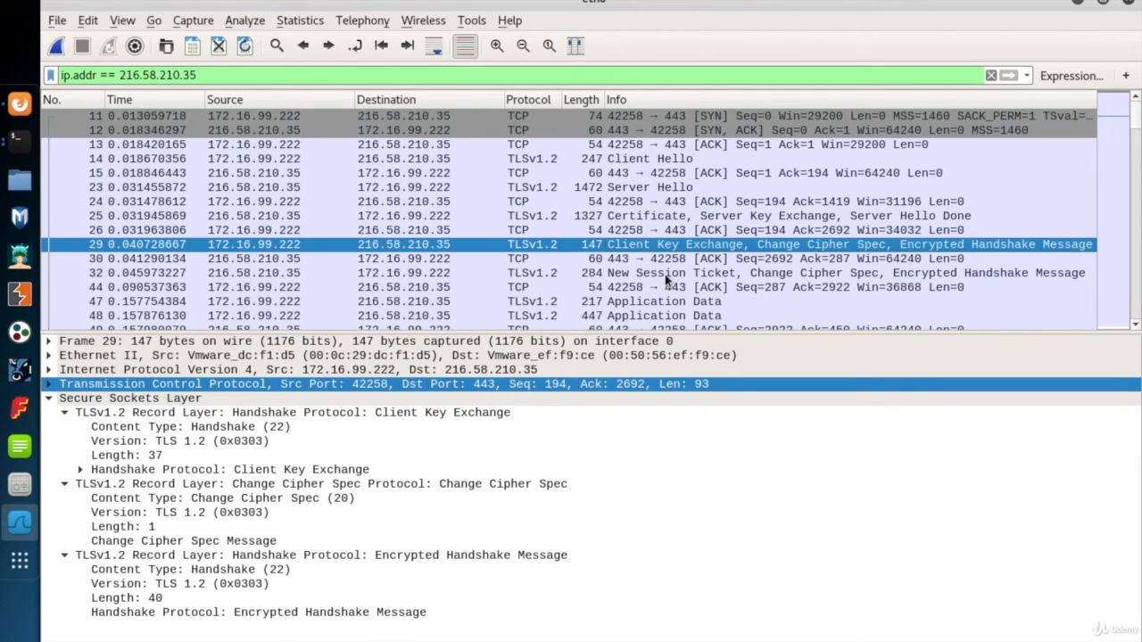
click(665, 277)
scroll(672, 270, down, 1)
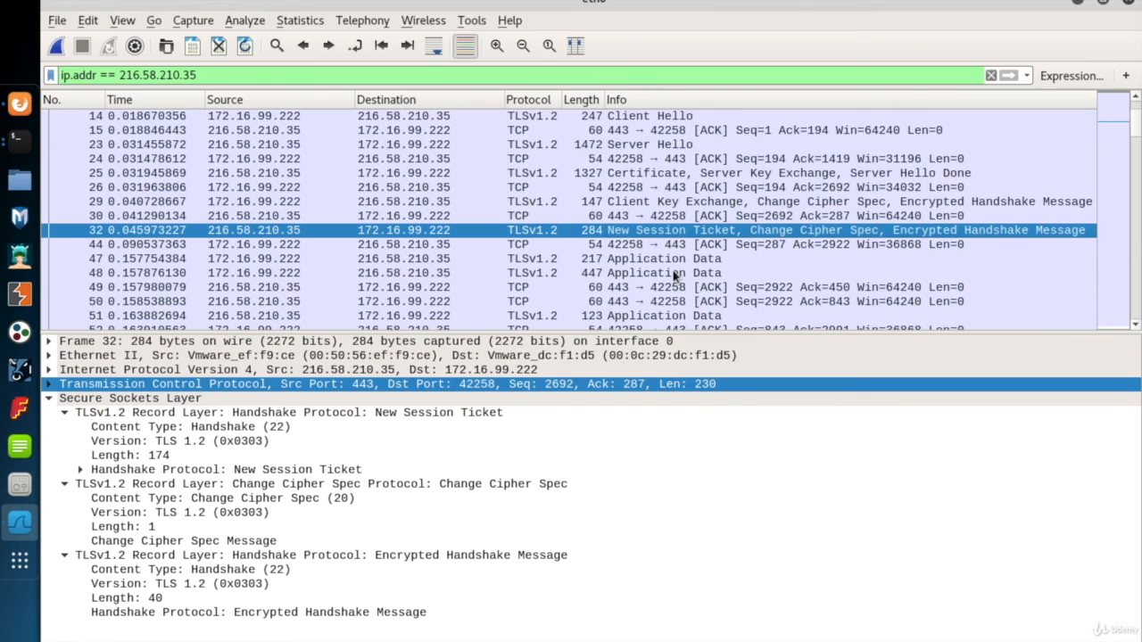
- Examine packet 47's encrypted application data and its TCP destination port, and collapse the TCP section again
click(612, 260)
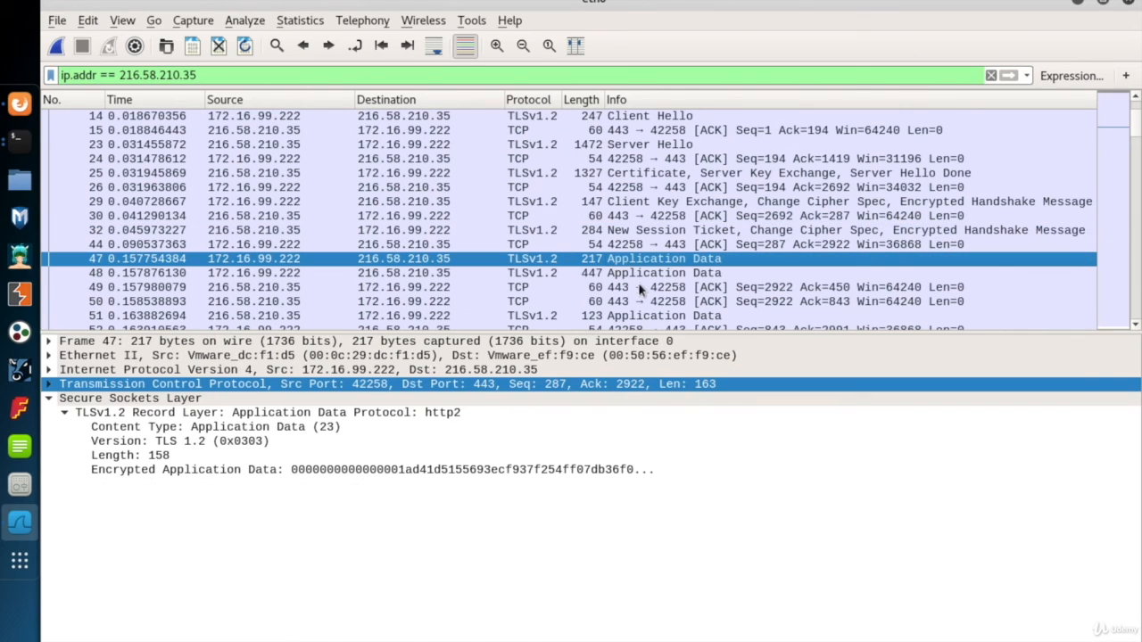
click(156, 473)
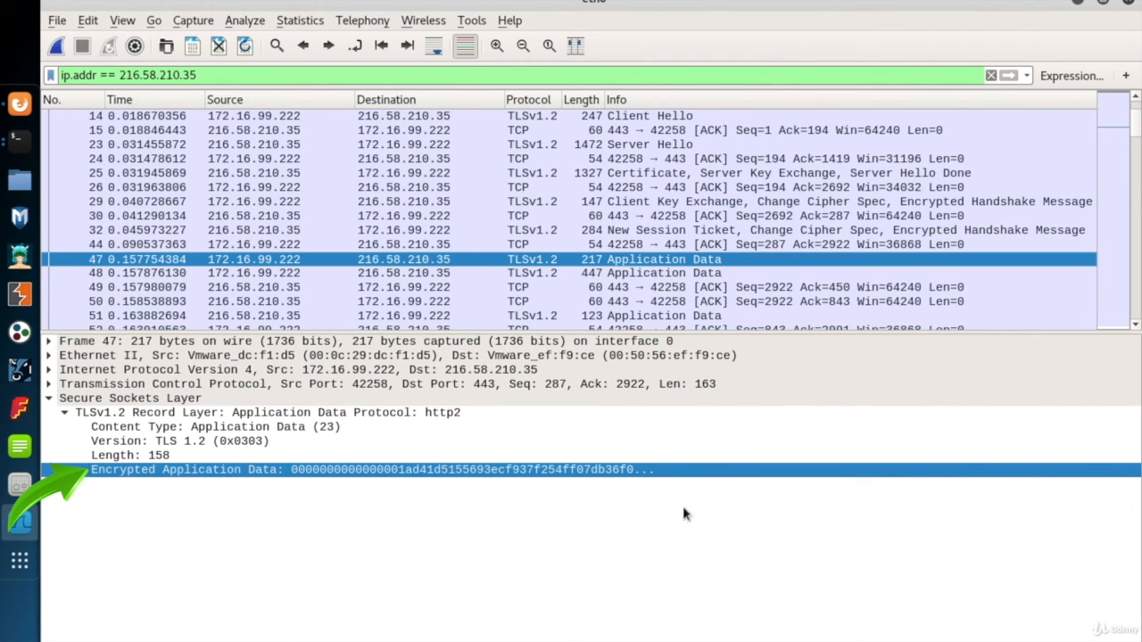
click(49, 385)
click(112, 389)
click(128, 412)
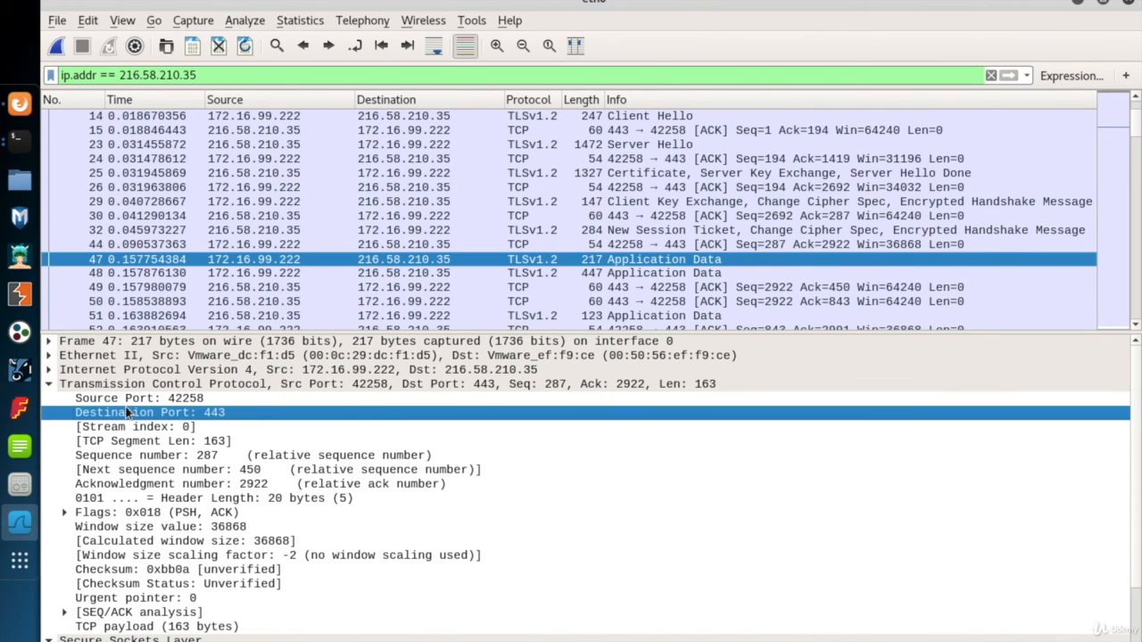
click(49, 384)
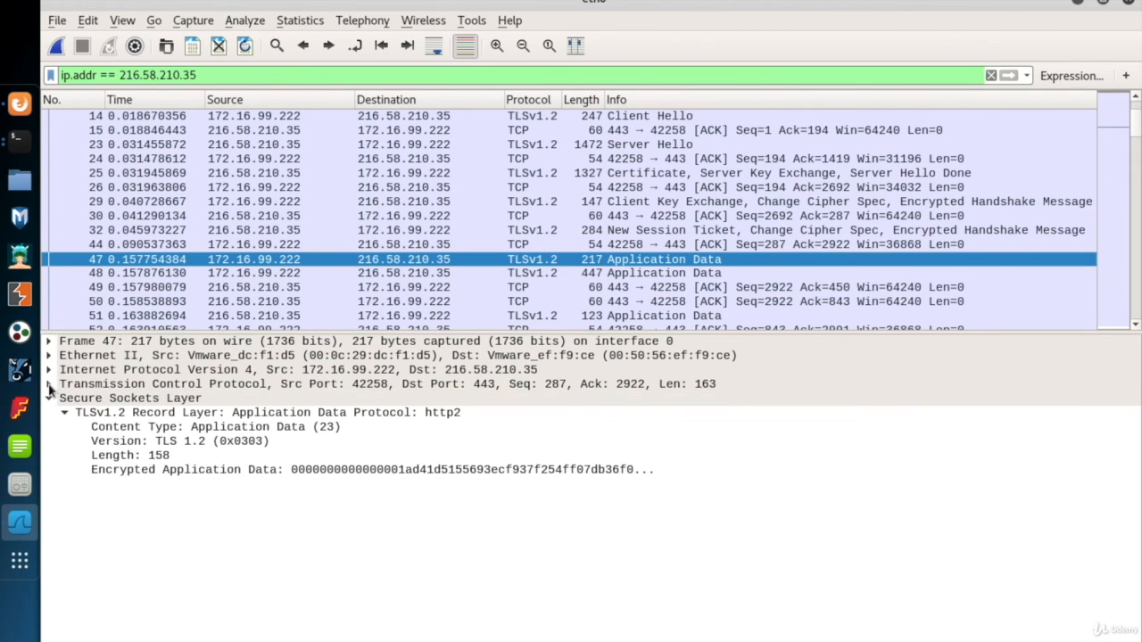
- Expand packet 47's Internet Protocol Version 4 section and examine its destination address and header checksum fields
click(49, 370)
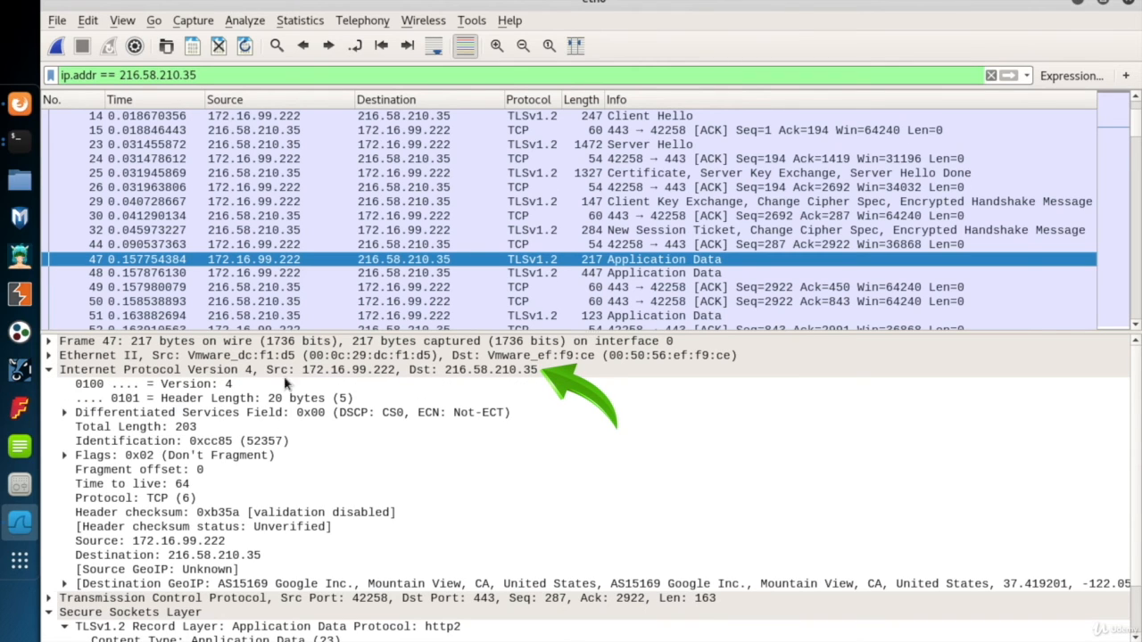
click(100, 554)
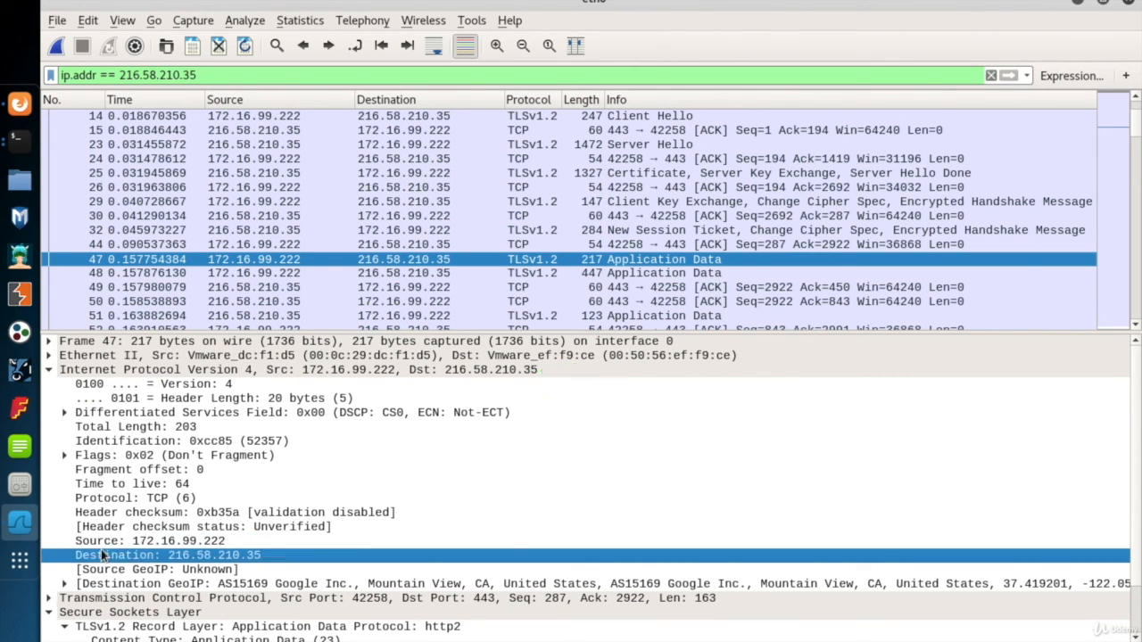
click(105, 529)
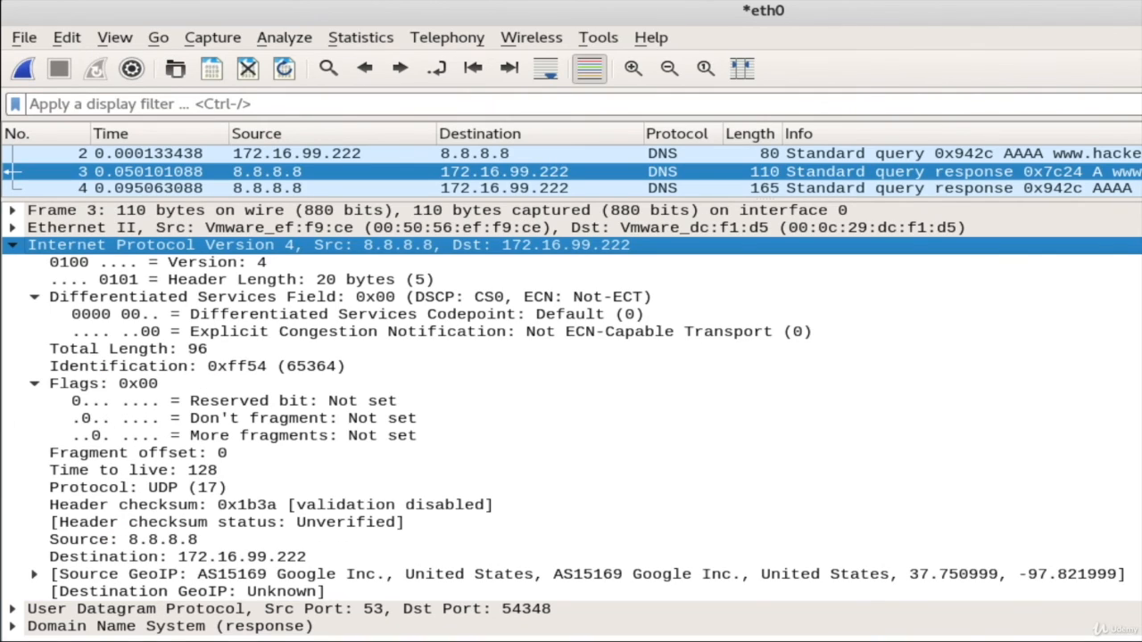